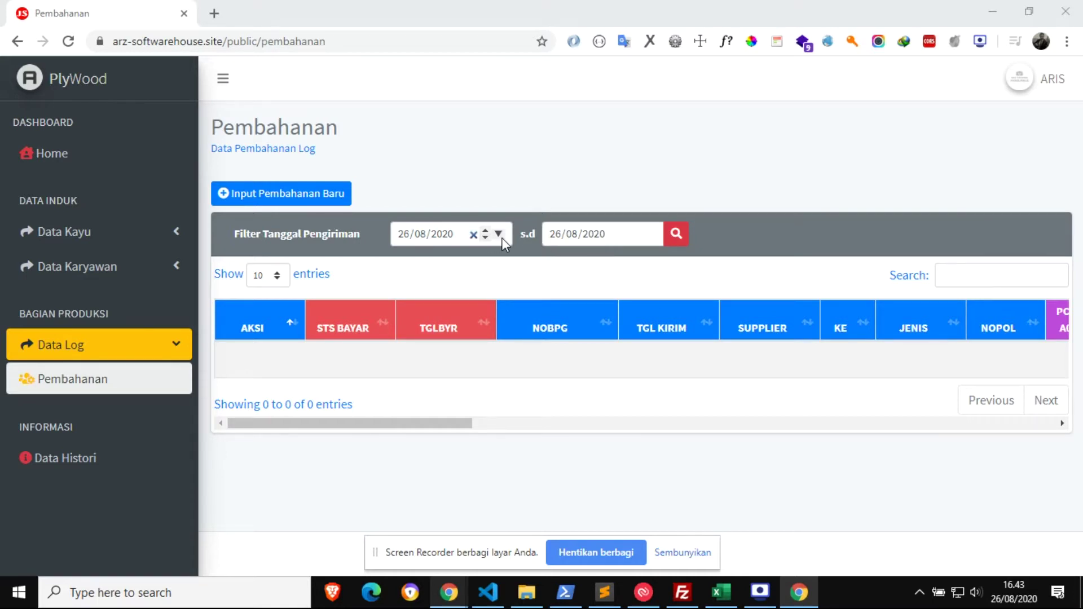
Filter the Pembahanan records by delivery date from 01/08/2020 to 26/08/2020 and dismiss the resulting message
{"action": "left_click", "coordinate": [501, 238]}
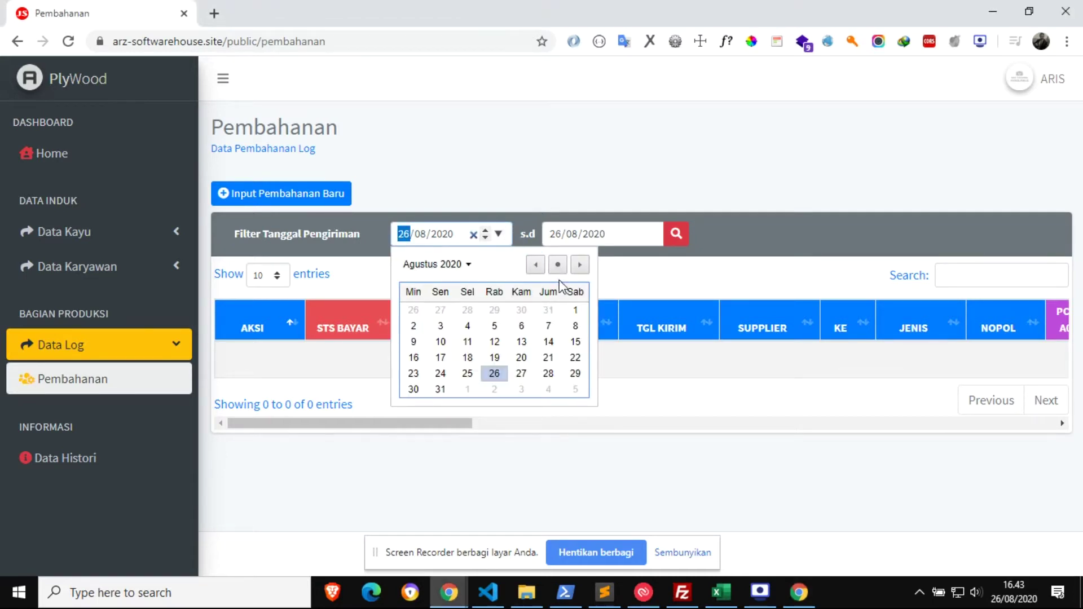
{"action": "left_click", "coordinate": [576, 310]}
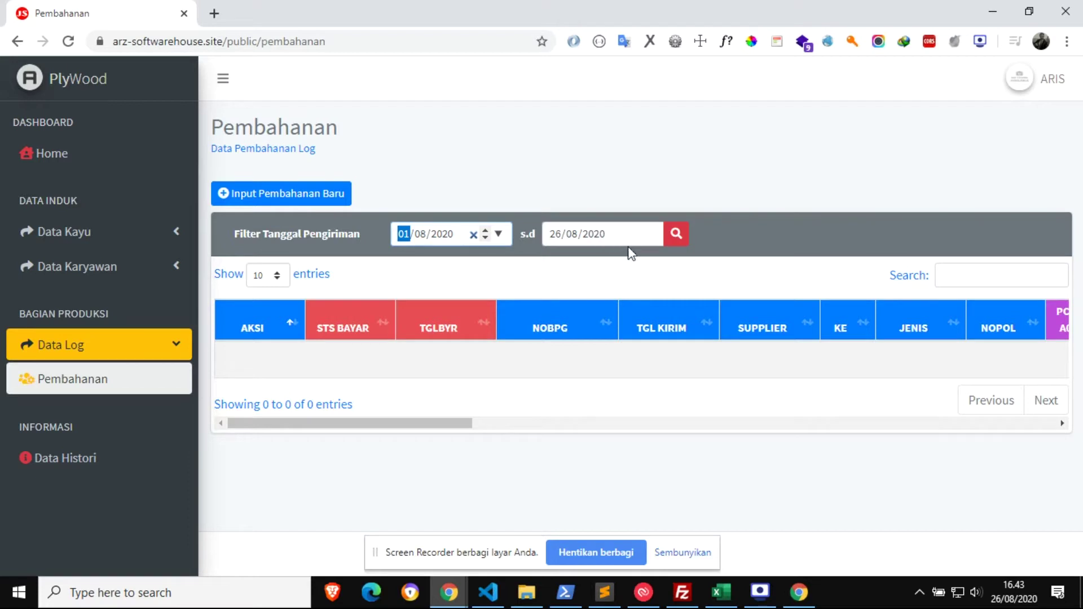
{"action": "left_click", "coordinate": [676, 239]}
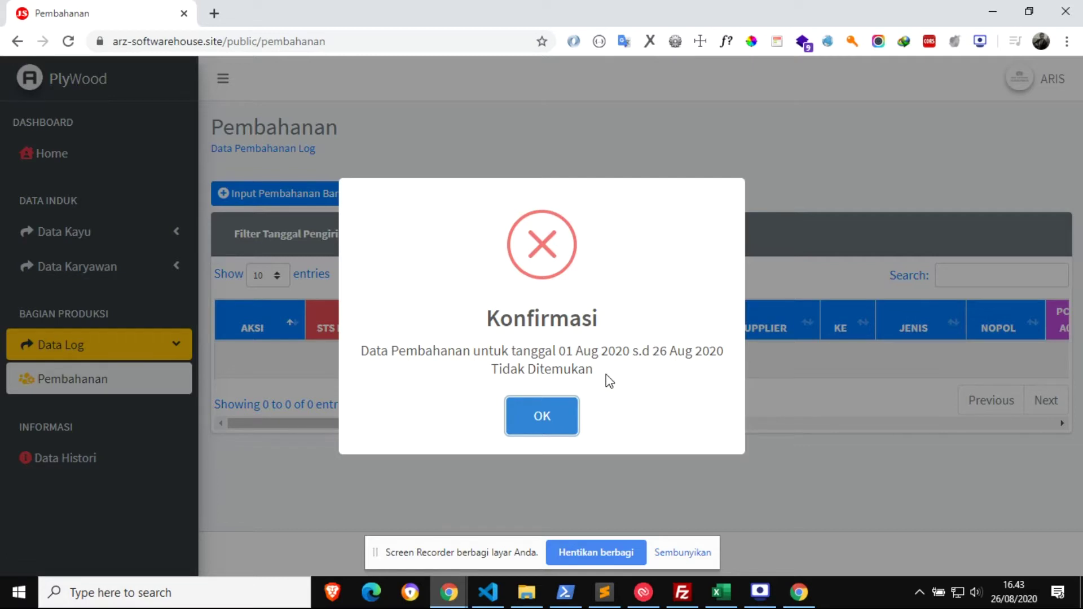
{"action": "left_click", "coordinate": [560, 414]}
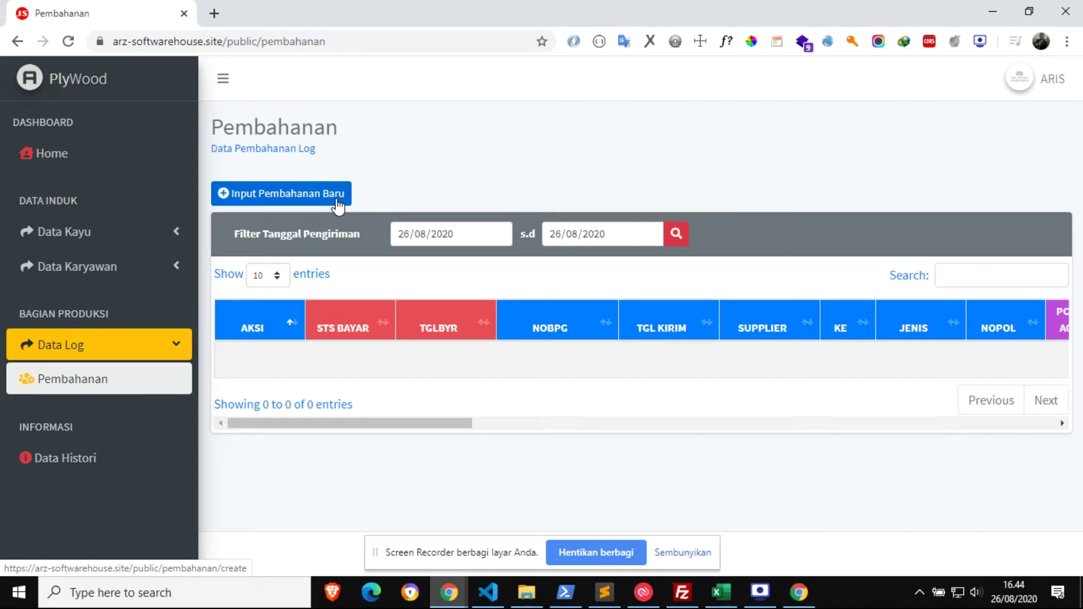
{"action": "left_click", "coordinate": [152, 234]}
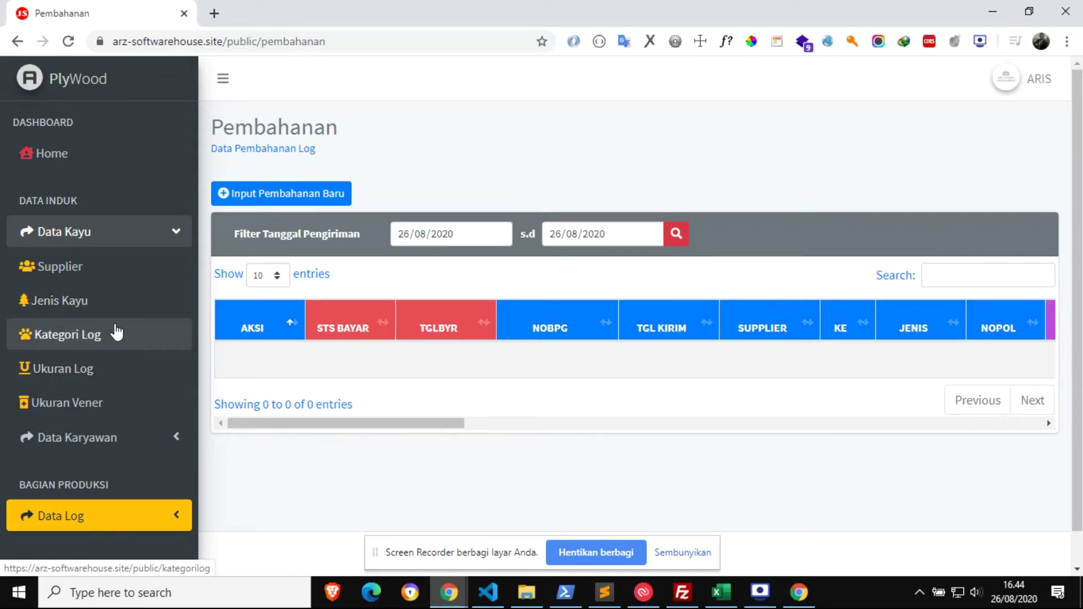
{"action": "left_click", "coordinate": [113, 437]}
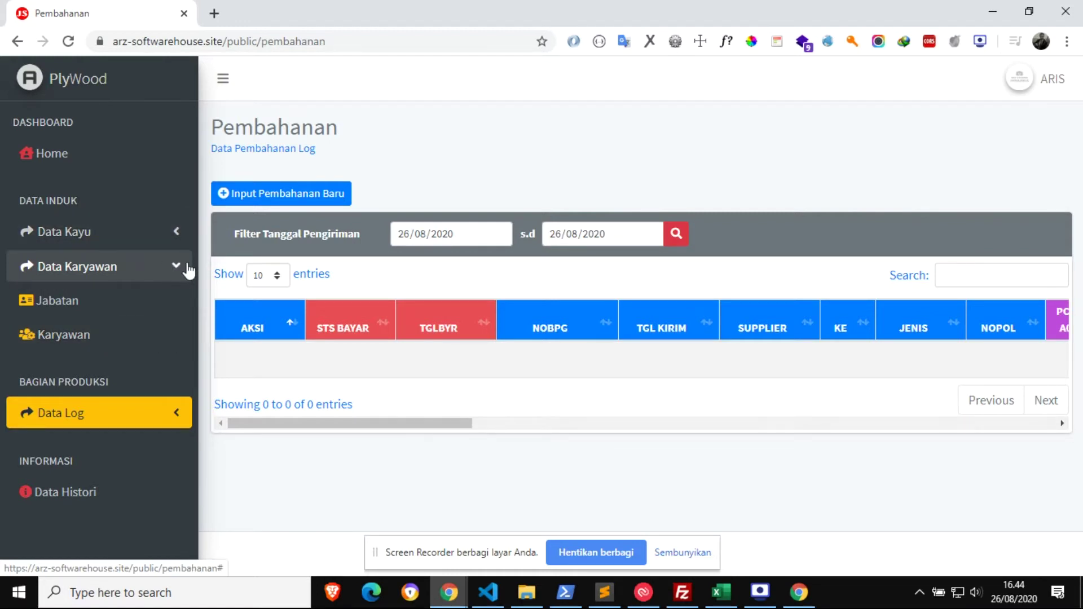
Open the form for a new Pembahanan entry and look through its log input table down to the final totals
{"action": "left_click", "coordinate": [313, 200]}
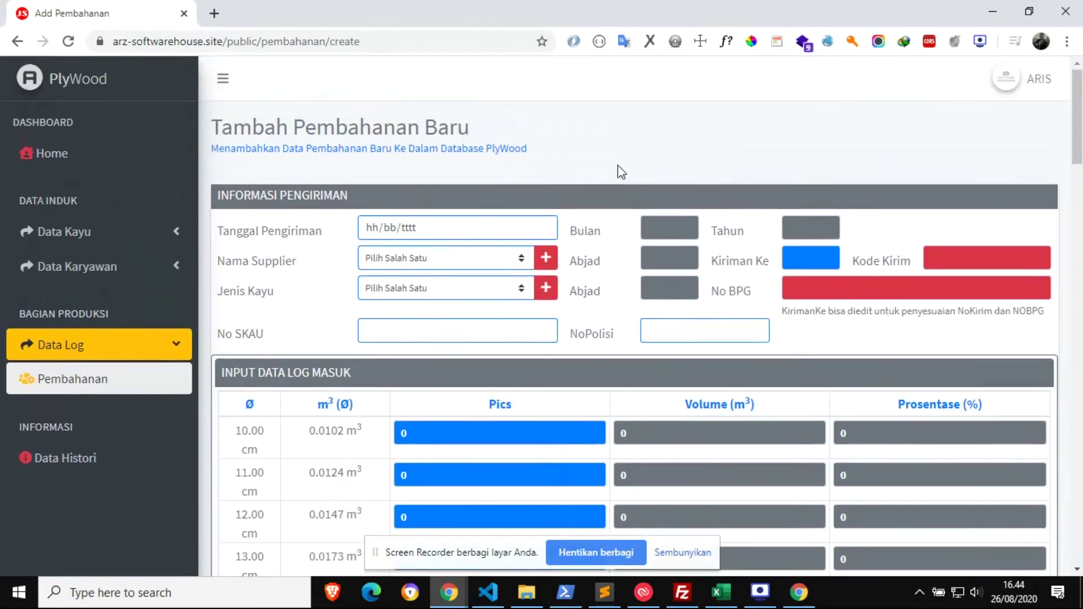
{"action": "scroll", "coordinate": [618, 164], "scroll_direction": "down", "scroll_amount": 15}
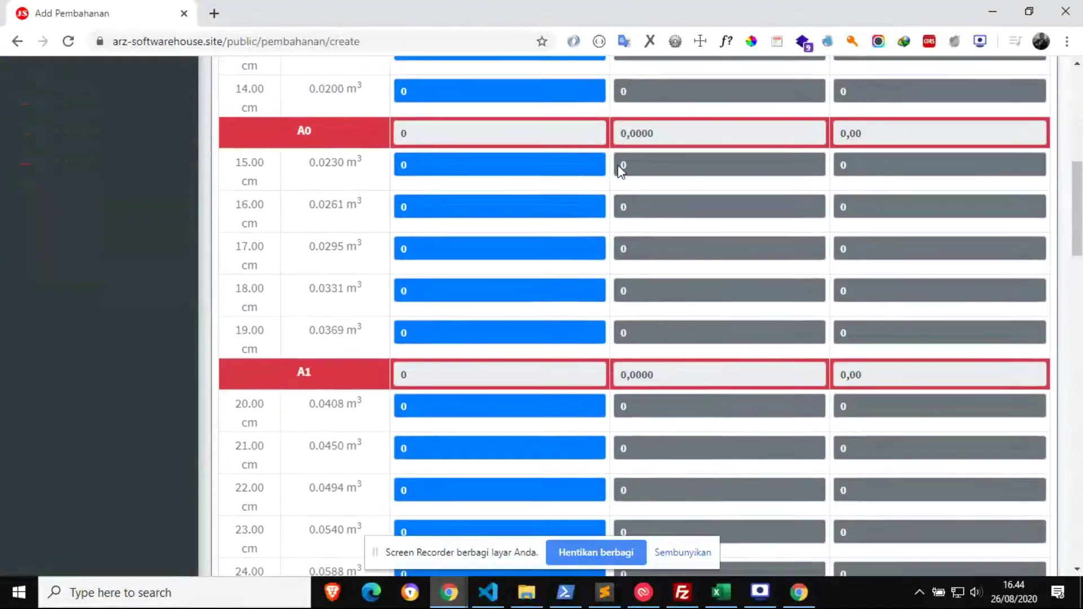
{"action": "scroll", "coordinate": [617, 164], "scroll_direction": "down", "scroll_amount": 10}
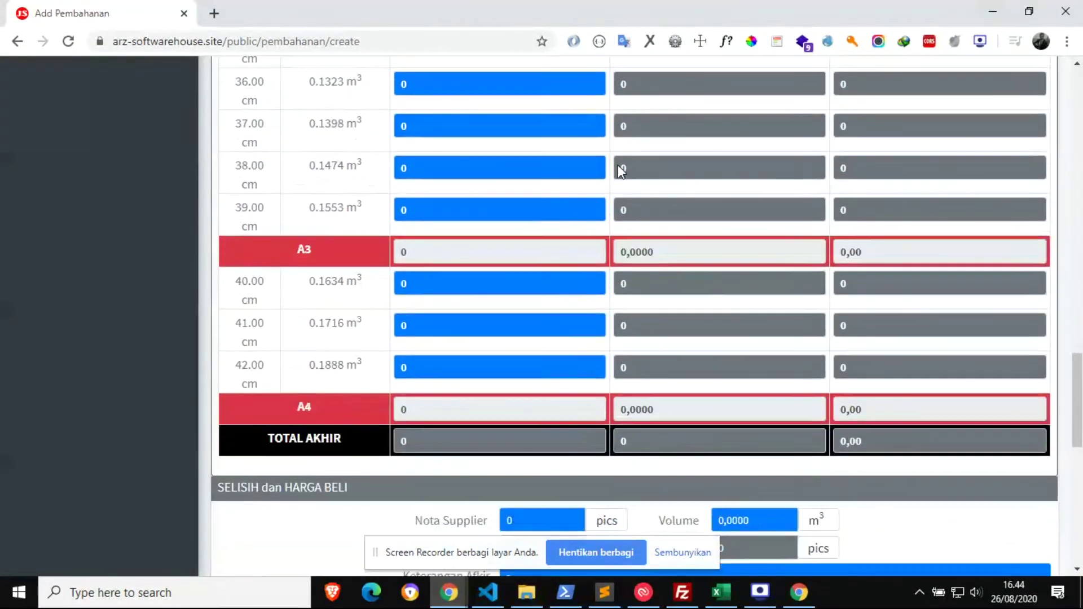
{"action": "scroll", "coordinate": [617, 164], "scroll_direction": "up", "scroll_amount": 15}
{"action": "scroll", "coordinate": [617, 165], "scroll_direction": "up", "scroll_amount": 15}
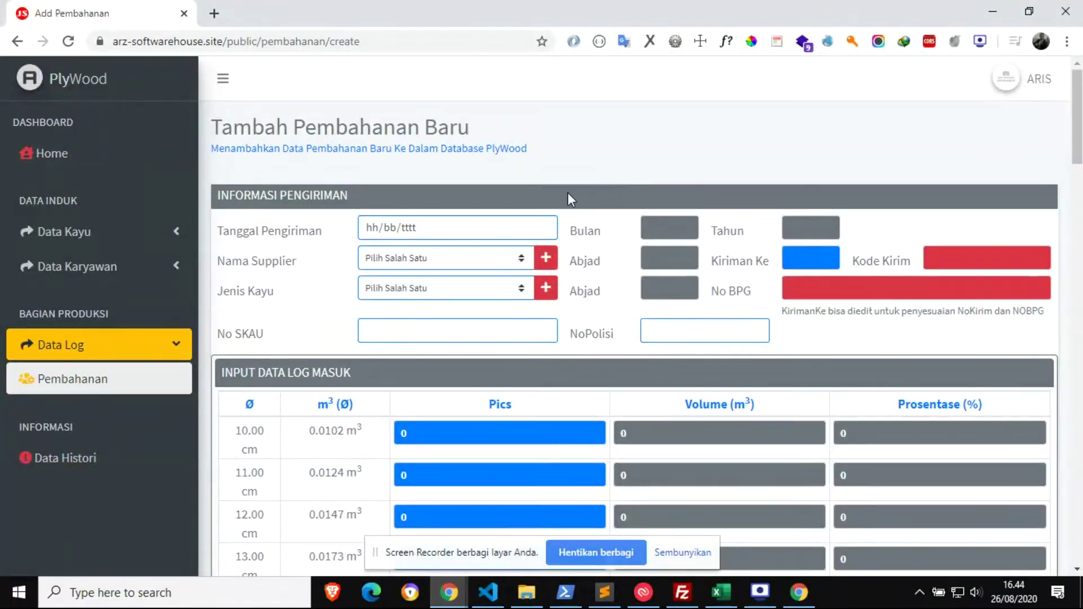
Set the Tanggal Pengiriman to 26/08/2020 and dismiss the supplier warning
{"action": "left_click", "coordinate": [548, 228]}
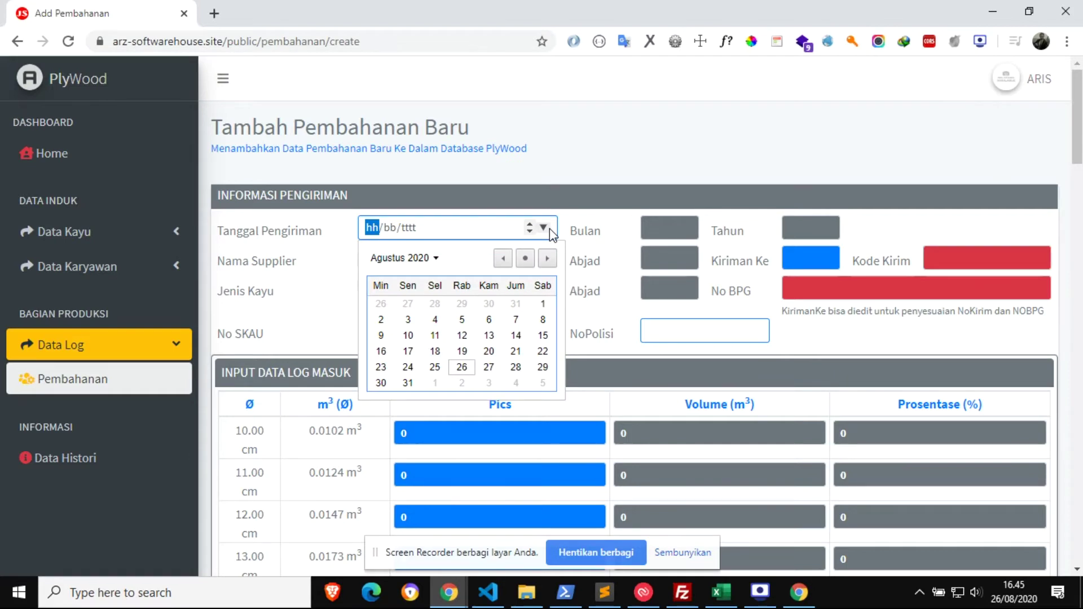
{"action": "left_click", "coordinate": [465, 367]}
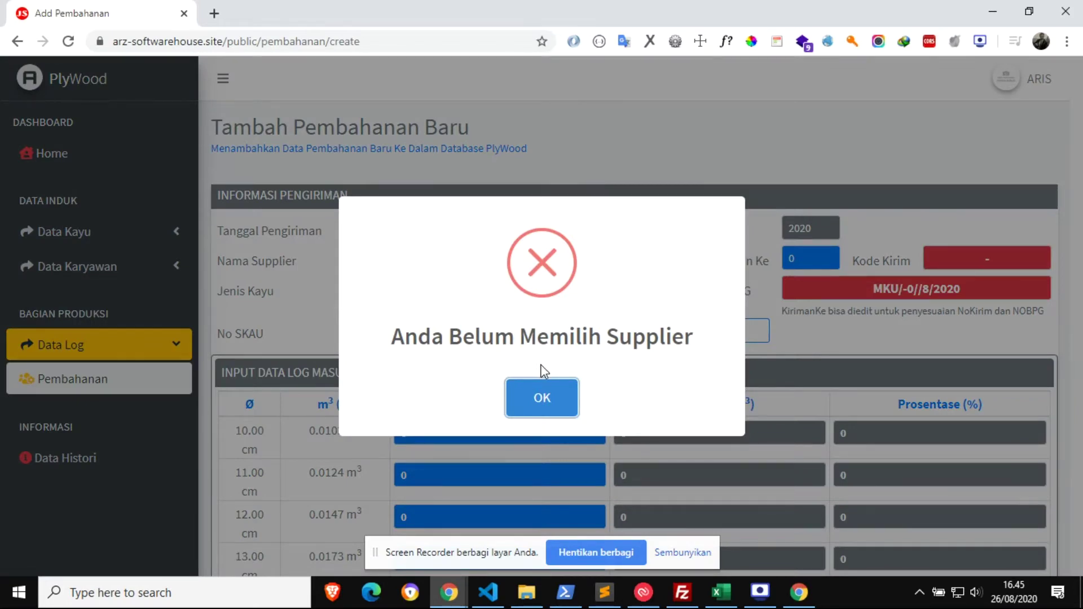
{"action": "left_click", "coordinate": [555, 397]}
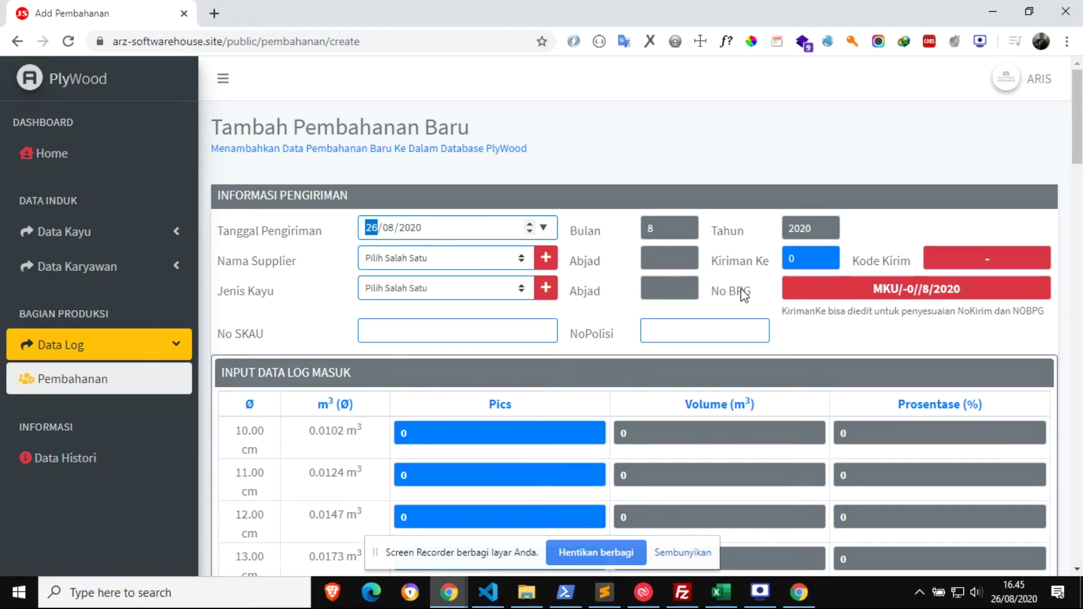
Choose the supplier with the code AP and set Jenis Kayu to ALBASIA-A
{"action": "left_click", "coordinate": [522, 262]}
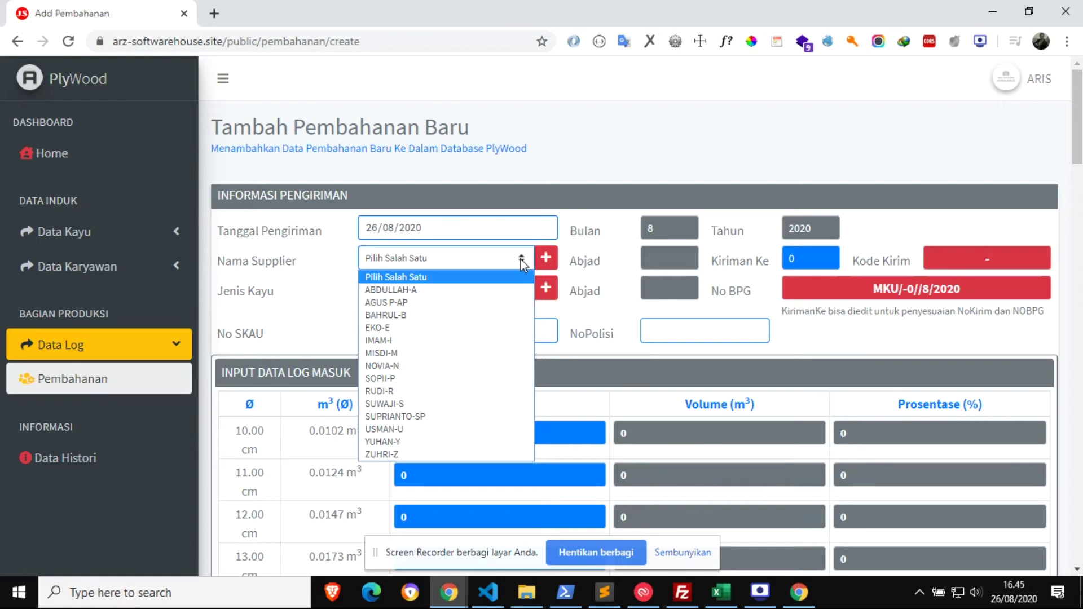
{"action": "left_click", "coordinate": [449, 303]}
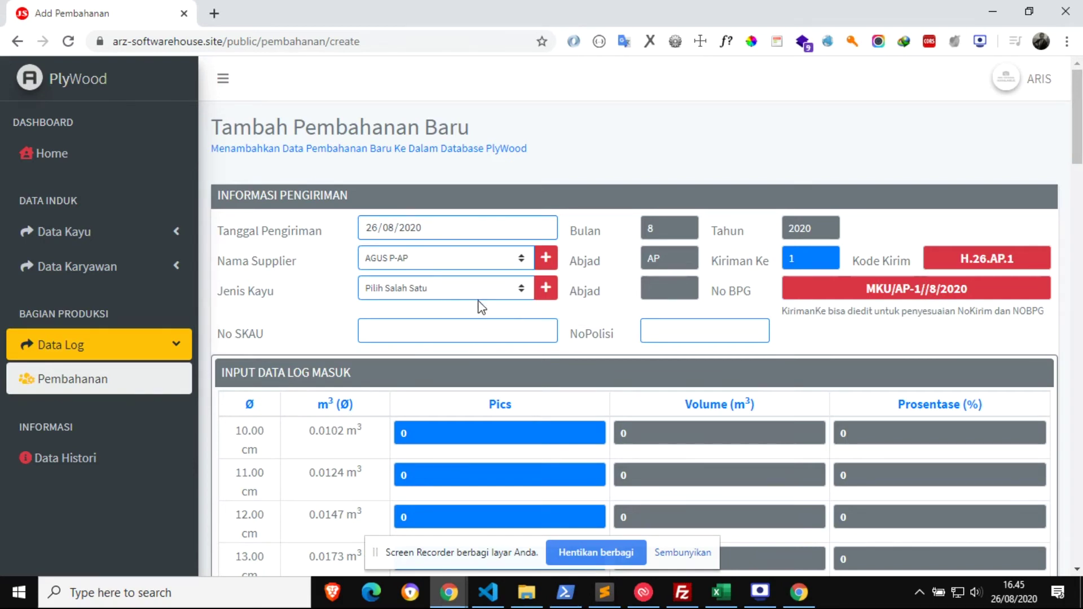
{"action": "left_click", "coordinate": [508, 293]}
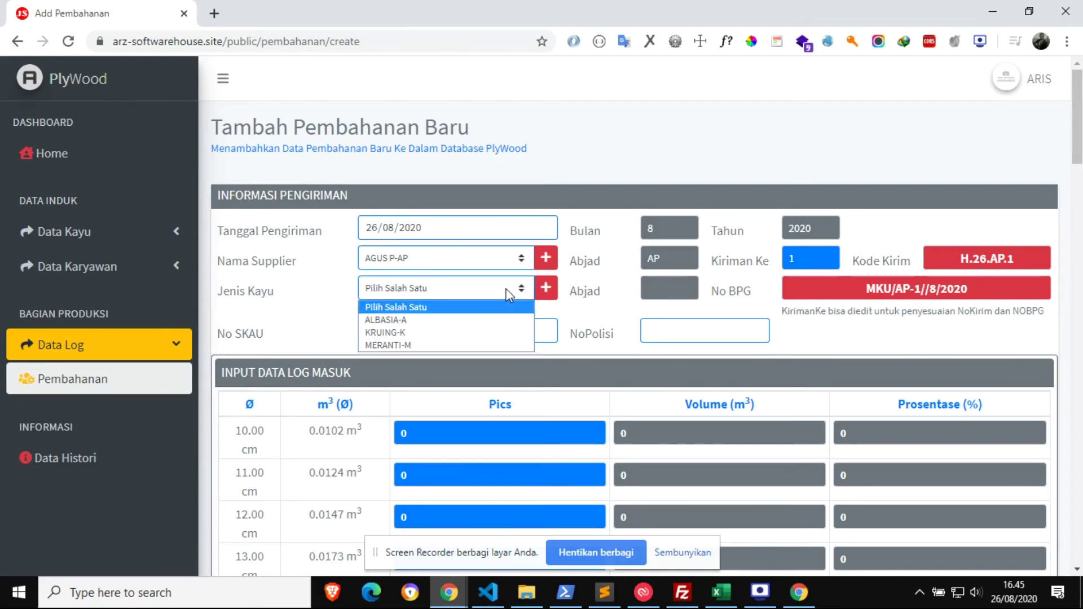
{"action": "left_click", "coordinate": [484, 319]}
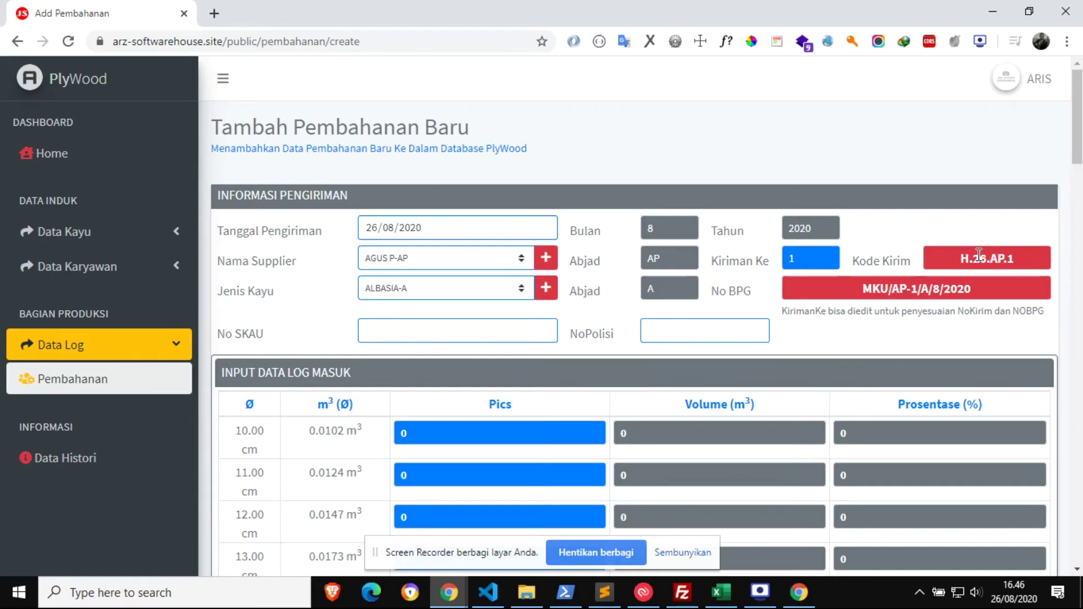
Raise Kiriman Ke to 4 and fill No SKAU with Nota Angkutan
{"action": "left_click", "coordinate": [830, 255]}
{"action": "left_click", "coordinate": [830, 255]}
{"action": "left_click", "coordinate": [830, 255]}
{"action": "left_click", "coordinate": [426, 331]}
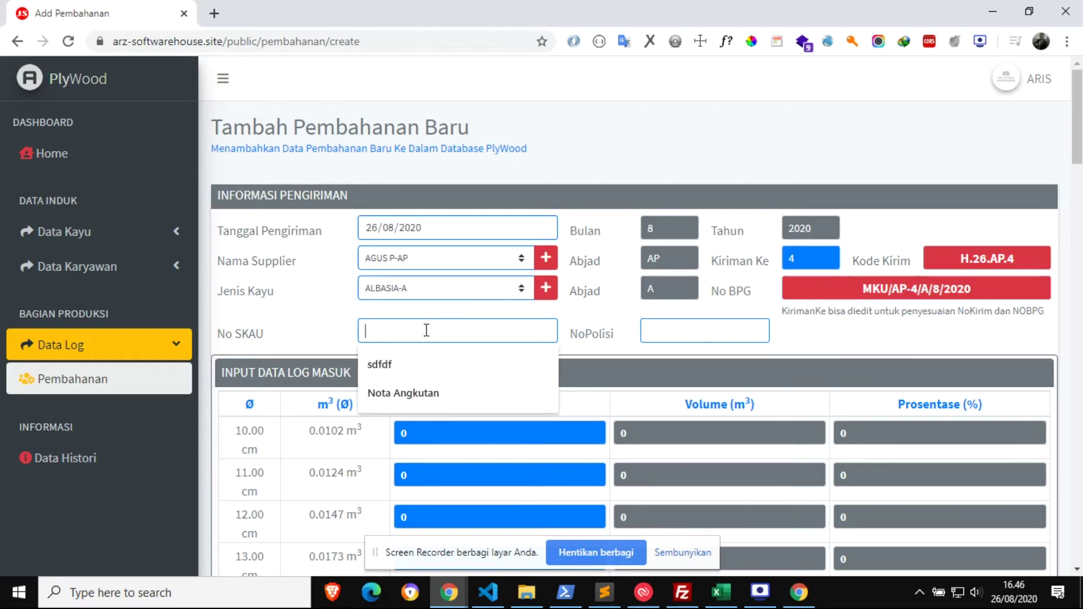
{"action": "left_click", "coordinate": [432, 393]}
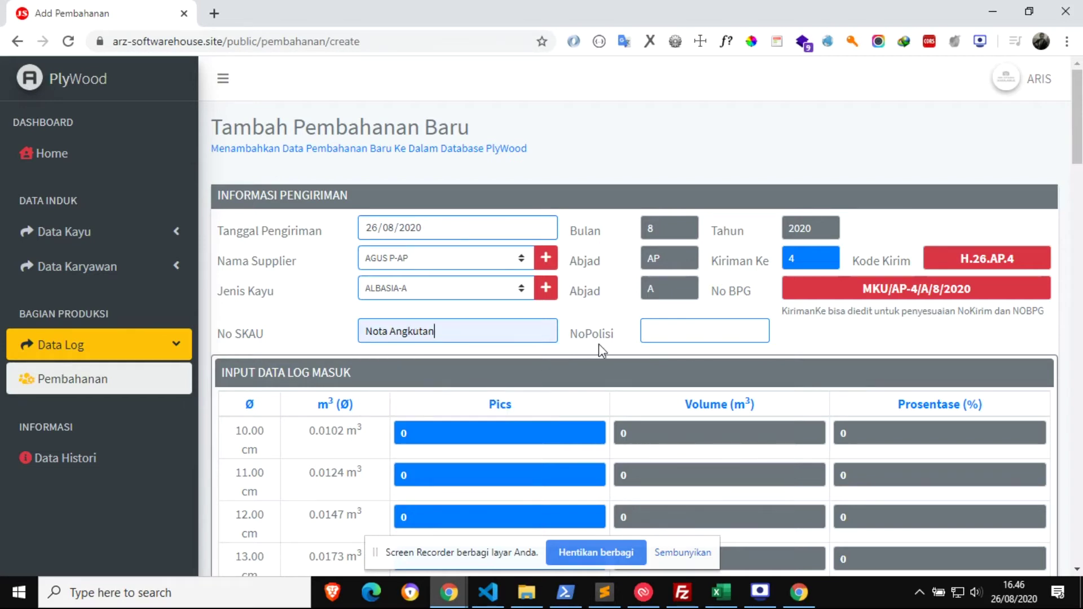
Enter the vehicle's licence plate number in NoPolisi, using capital letters
{"action": "left_click", "coordinate": [654, 330]}
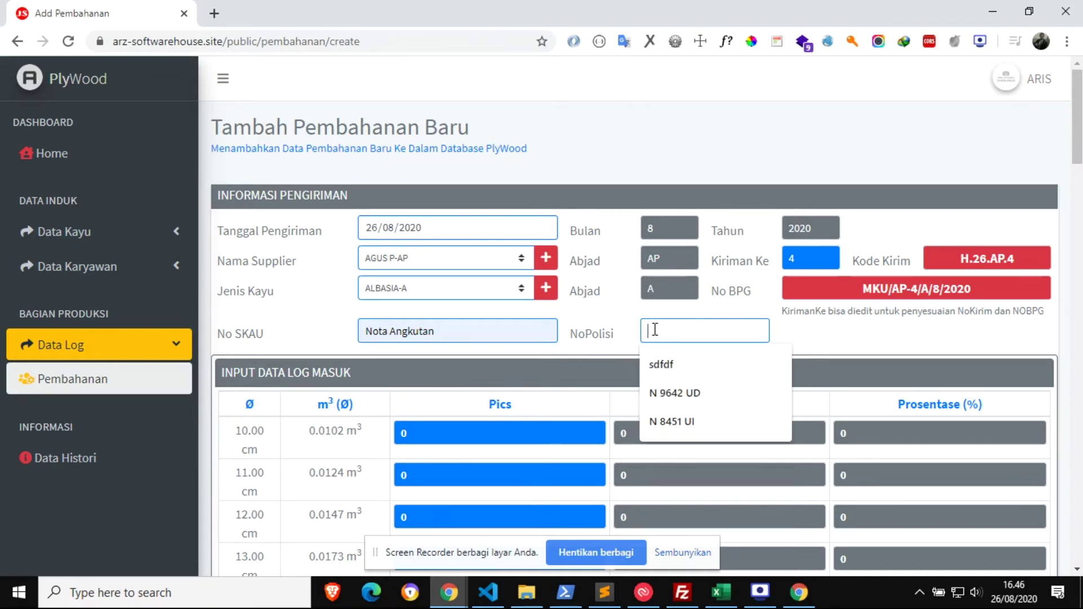
{"action": "type", "text": "n"}
{"action": "key", "text": "BackSpace"}
{"action": "type", "text": "n"}
{"action": "key", "text": "BackSpace"}
{"action": "type", "text": "n"}
{"action": "key", "text": "BackSpace"}
{"action": "key", "text": "BackSpace"}
{"action": "type", "text": "N"}
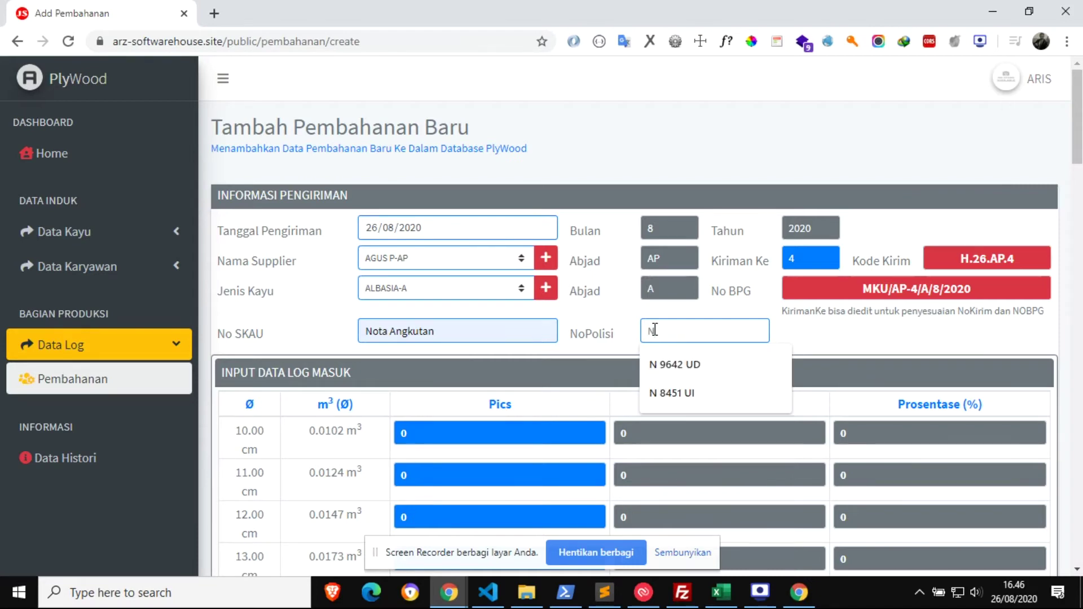
{"action": "type", "text": " 8303"}
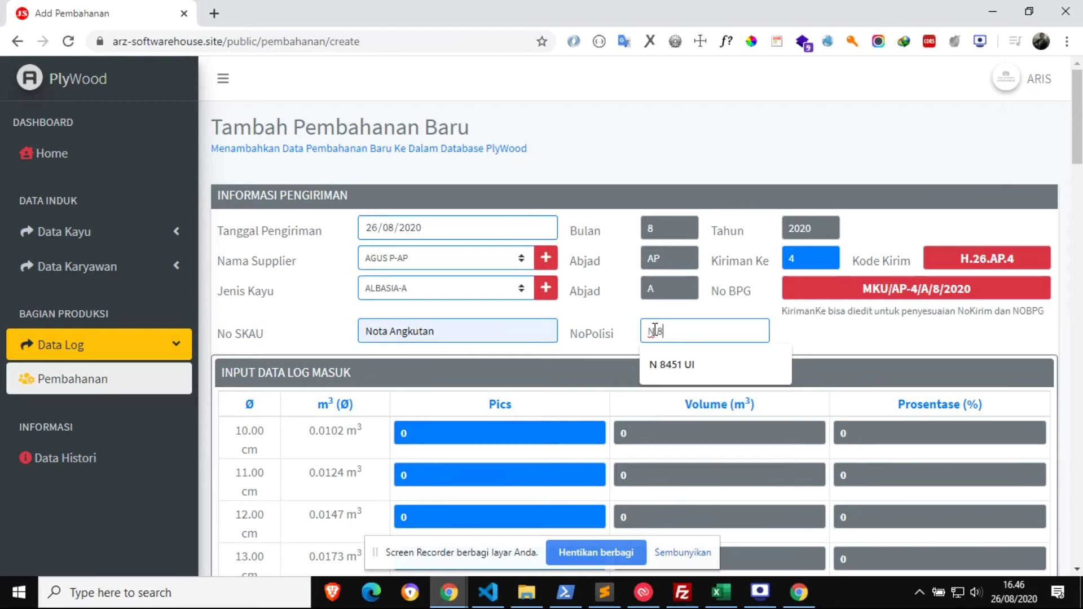
{"action": "type", "text": " ui"}
{"action": "key", "text": "BackSpace"}
{"action": "key", "text": "BackSpace"}
{"action": "type", "text": "UI"}
Go through the Pics values for the 10 to 14 cm log diameters, keeping each at 0
{"action": "scroll", "coordinate": [581, 343], "scroll_direction": "down", "scroll_amount": 3}
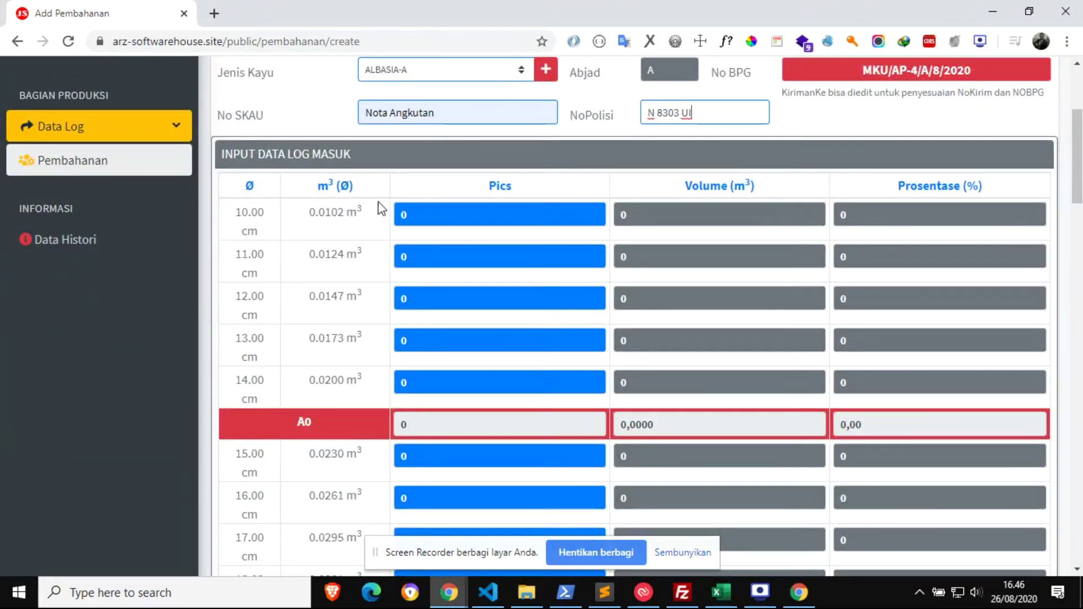
{"action": "left_click", "coordinate": [417, 214]}
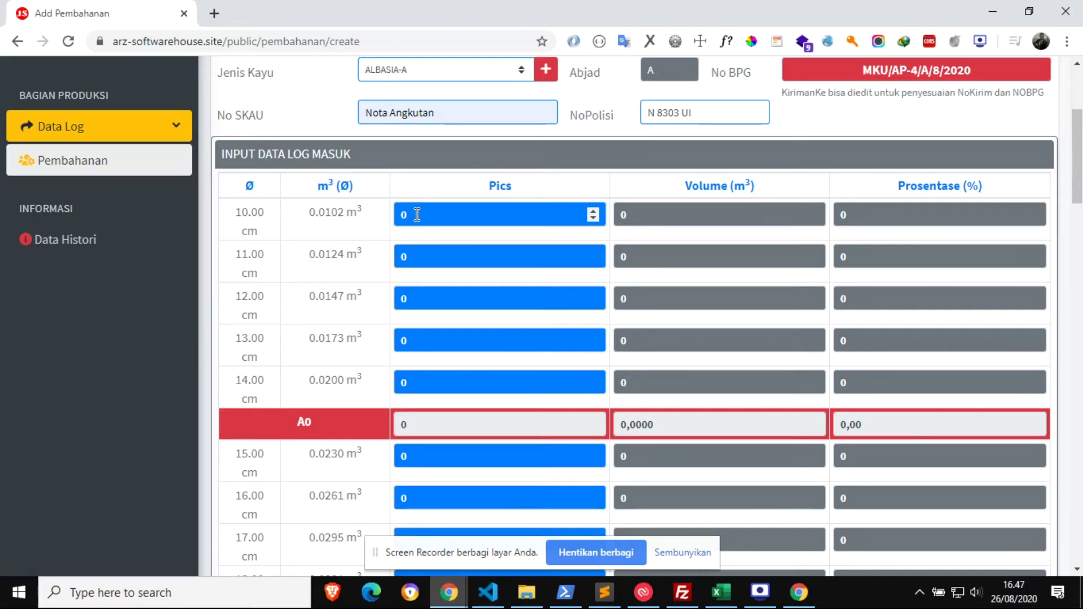
{"action": "key", "text": "Tab"}
{"action": "key", "text": "Tab"}
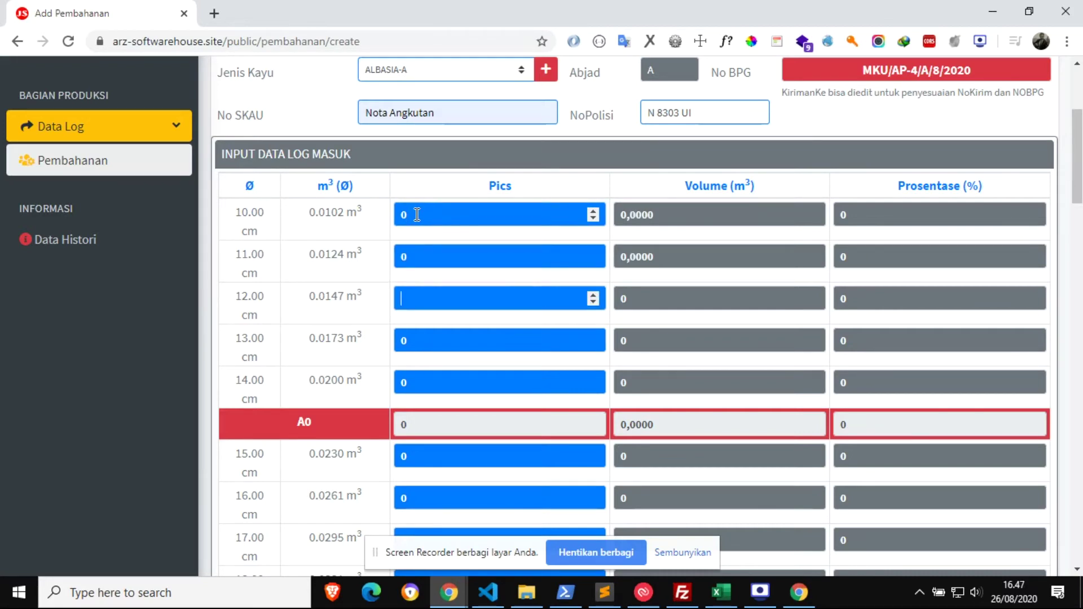
{"action": "key", "text": "Tab"}
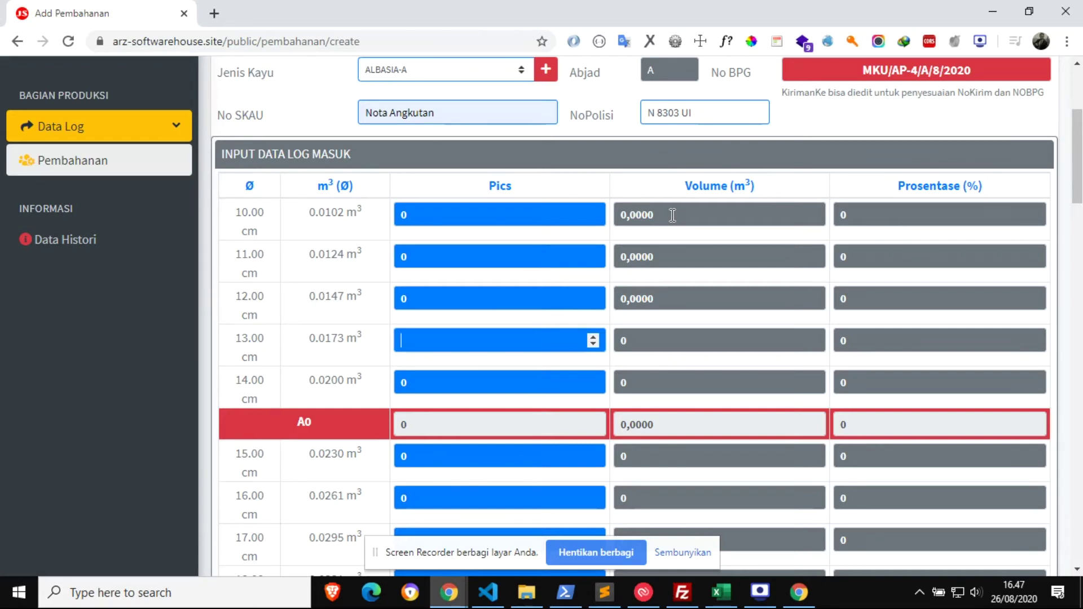
{"action": "key", "text": "Tab"}
{"action": "key", "text": "Tab"}
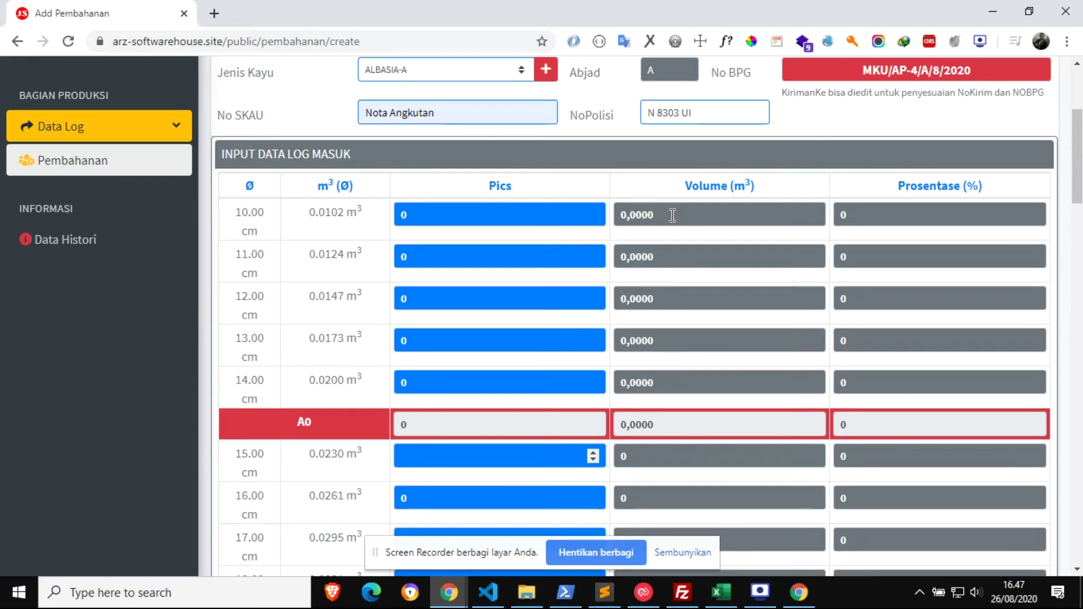
Enter the Pics for the 15 to 19 cm log diameters as 56, 40, 24, 36 and 26
{"action": "type", "text": "56"}
{"action": "key", "text": "Tab"}
{"action": "type", "text": "40"}
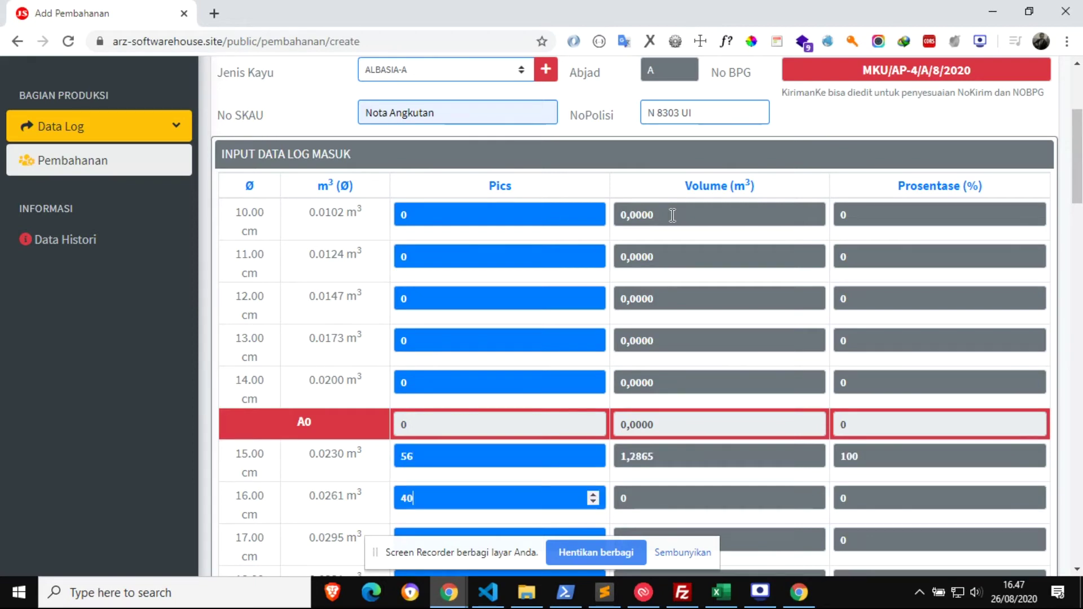
{"action": "key", "text": "Tab"}
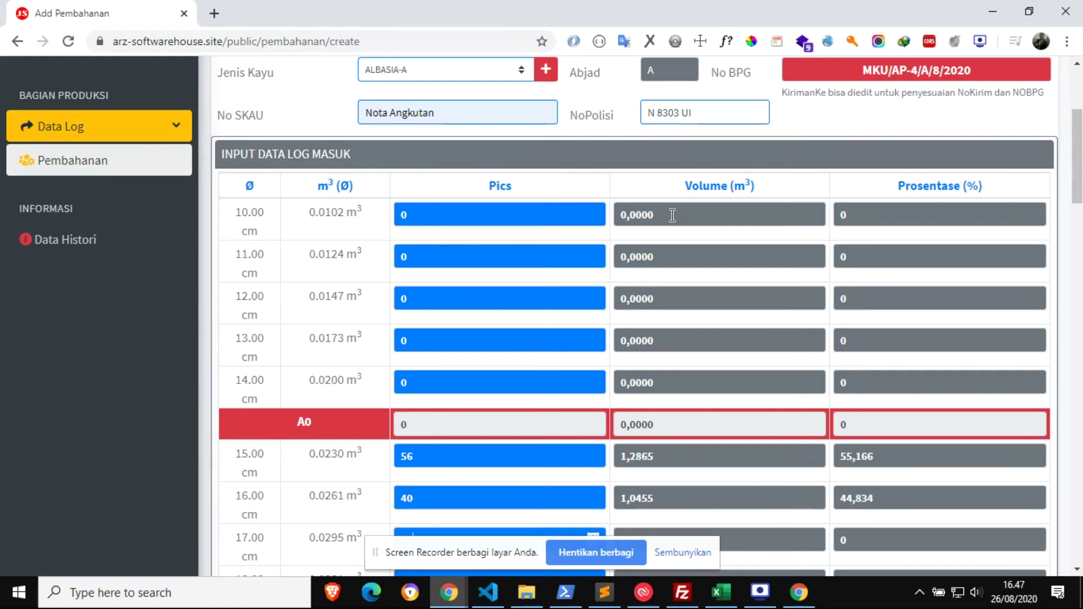
{"action": "type", "text": "24"}
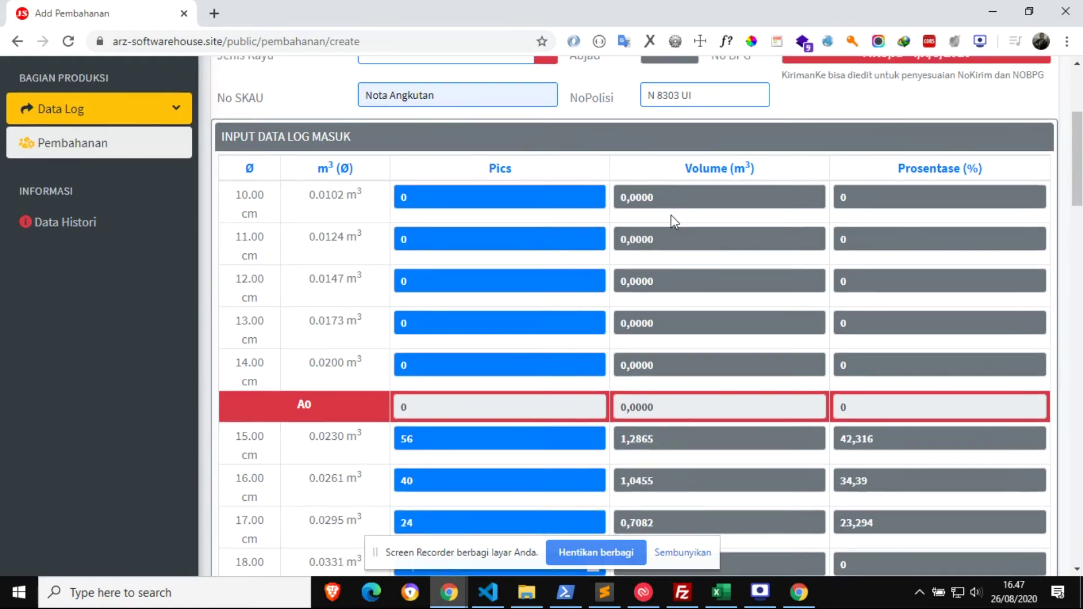
{"action": "type", "text": "36"}
{"action": "key", "text": "Tab"}
{"action": "scroll", "coordinate": [888, 215], "scroll_direction": "down", "scroll_amount": 1}
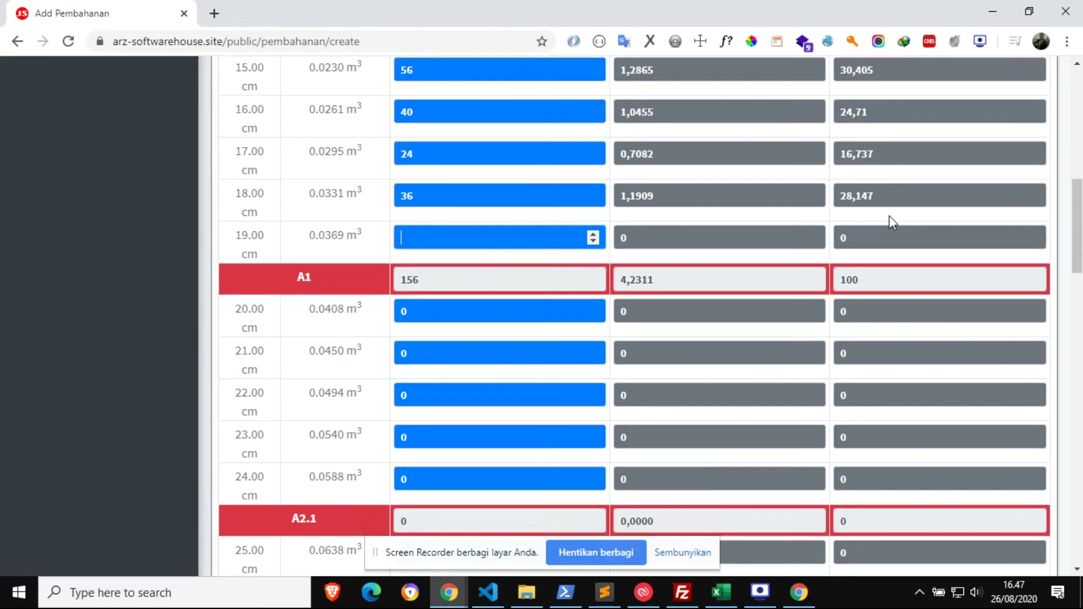
{"action": "type", "text": "26"}
{"action": "key", "text": "Tab"}
Enter the Pics for the 20 to 23 cm log diameters as 24, 29, 8 and 2
{"action": "type", "text": "24"}
{"action": "key", "text": "Tab"}
{"action": "type", "text": "29"}
{"action": "key", "text": "Tab"}
{"action": "type", "text": "8"}
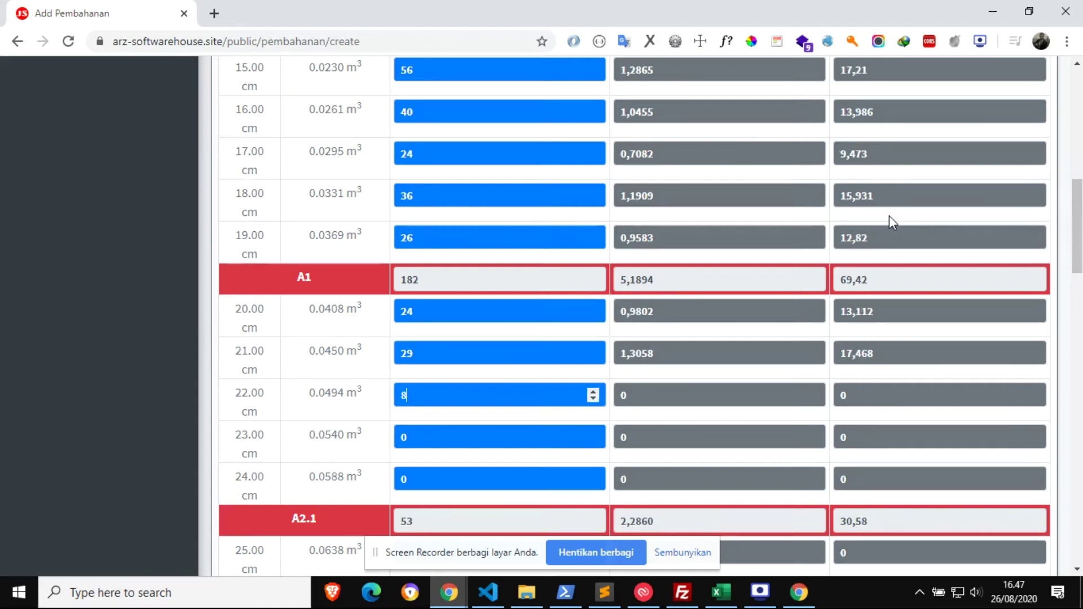
{"action": "key", "text": "Tab"}
{"action": "type", "text": "2"}
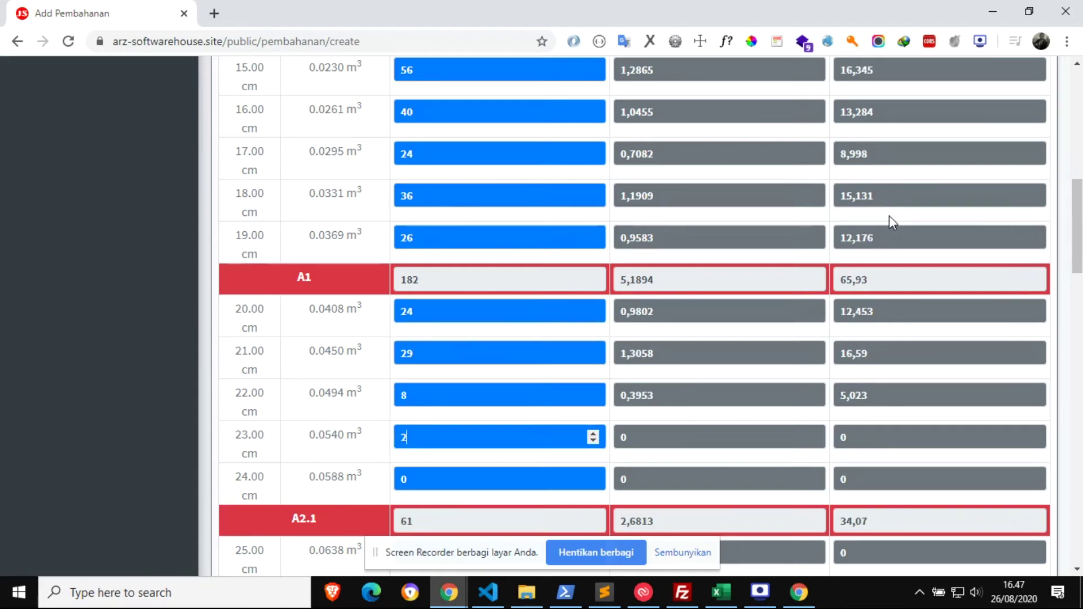
{"action": "key", "text": "Tab"}
Go through the Pics values for the 24 to 42 cm log diameters, keeping each at 0
{"action": "key", "text": "Tab"}
{"action": "key", "text": "Tab"}
{"action": "key", "text": "Tab"}
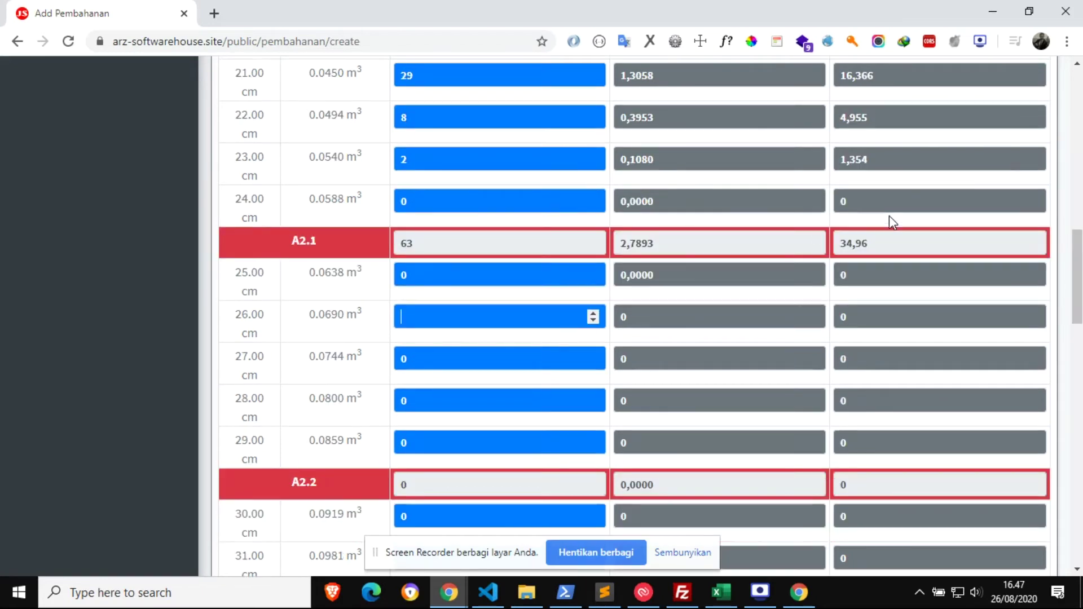
{"action": "key", "text": "Tab"}
{"action": "key", "text": "Tab"}
{"action": "key", "text": "Tab"}
{"action": "key", "text": "Tab"}
{"action": "key", "text": "Tab"}
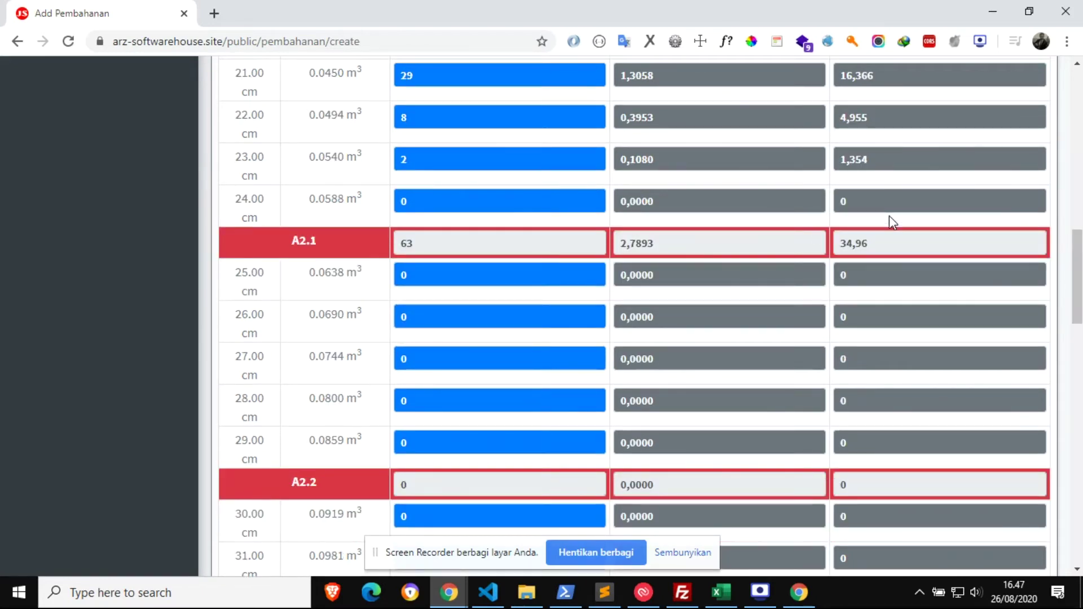
{"action": "key", "text": "Tab"}
{"action": "key", "text": "Tab"}
{"action": "key", "text": "Tab"}
{"action": "key", "text": "Tab"}
{"action": "key", "text": "Tab"}
{"action": "key", "text": "Tab"}
{"action": "key", "text": "Tab"}
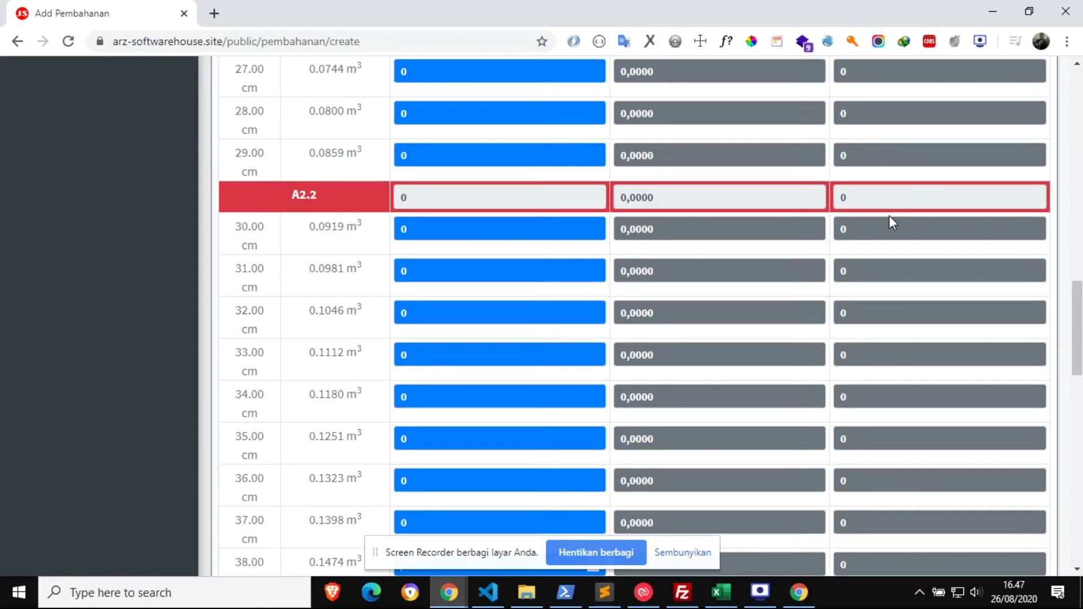
{"action": "key", "text": "Tab"}
{"action": "key", "text": "Tab"}
{"action": "key", "text": "Tab"}
{"action": "key", "text": "Tab"}
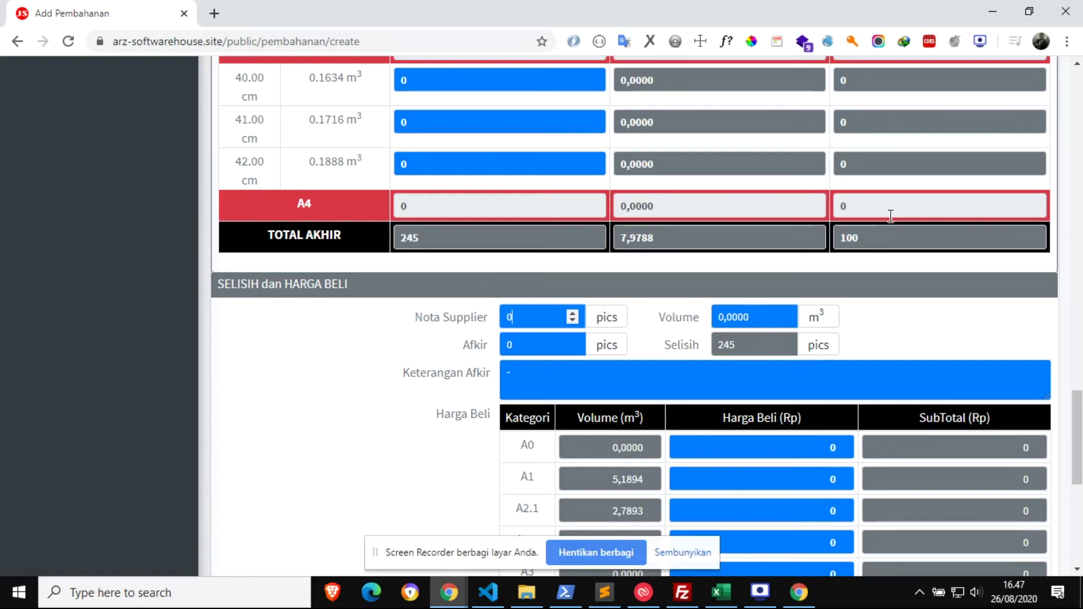
Enter the Nota Supplier quantity as 311 pics with a Volume of 11,6200 m³, and set Afkir to 7 pics
{"action": "left_click", "coordinate": [534, 319]}
{"action": "key", "text": "BackSpace"}
{"action": "type", "text": "311"}
{"action": "key", "text": "Tab"}
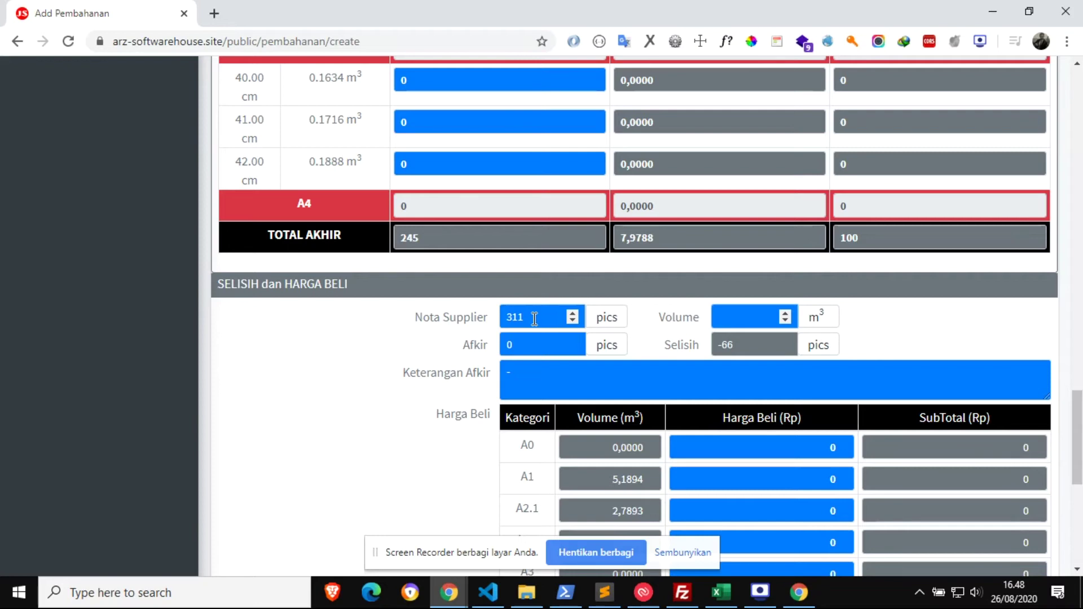
{"action": "type", "text": "11,6200"}
{"action": "key", "text": "Tab"}
{"action": "key", "text": "BackSpace"}
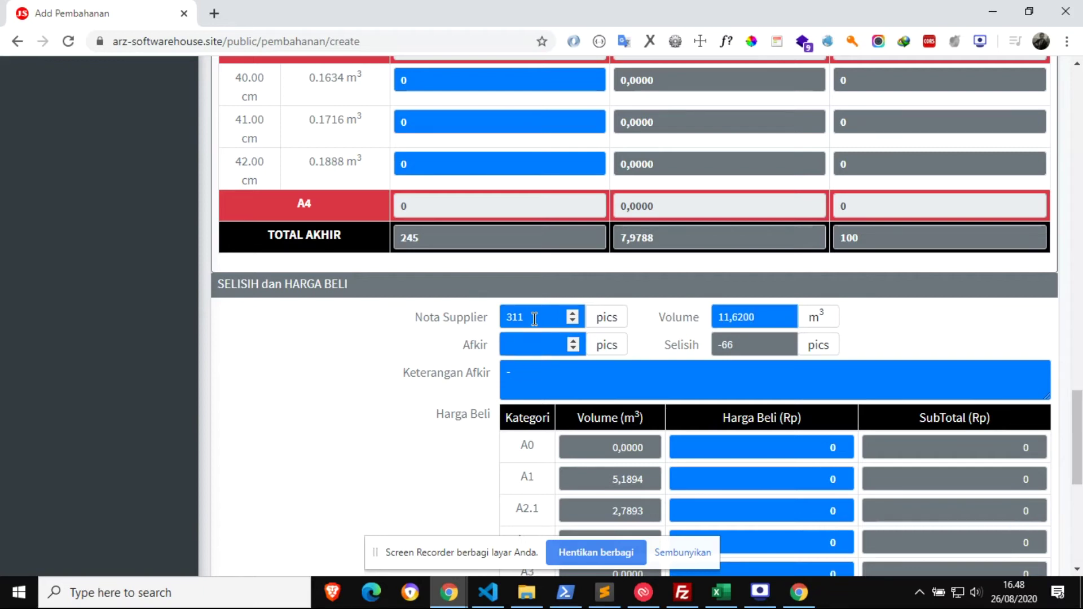
{"action": "key", "text": "Tab"}
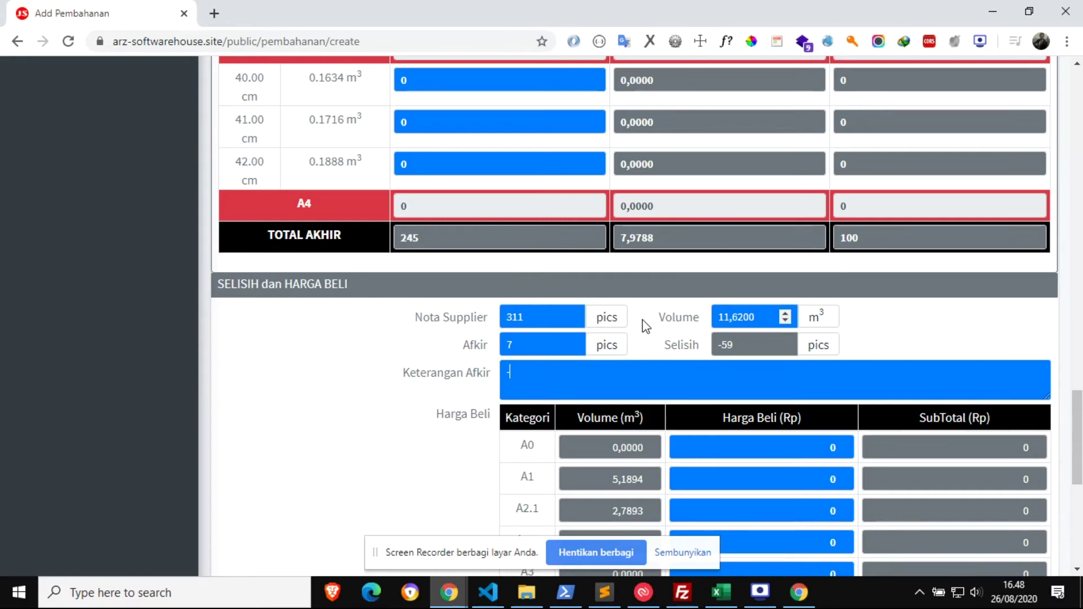
Correct the Pics for the 19 cm and 20 cm log diameters to 25 and 36
{"action": "scroll", "coordinate": [646, 326], "scroll_direction": "up", "scroll_amount": 4}
{"action": "scroll", "coordinate": [645, 326], "scroll_direction": "up", "scroll_amount": 1}
{"action": "scroll", "coordinate": [644, 320], "scroll_direction": "up", "scroll_amount": 2}
{"action": "scroll", "coordinate": [643, 316], "scroll_direction": "down", "scroll_amount": 4}
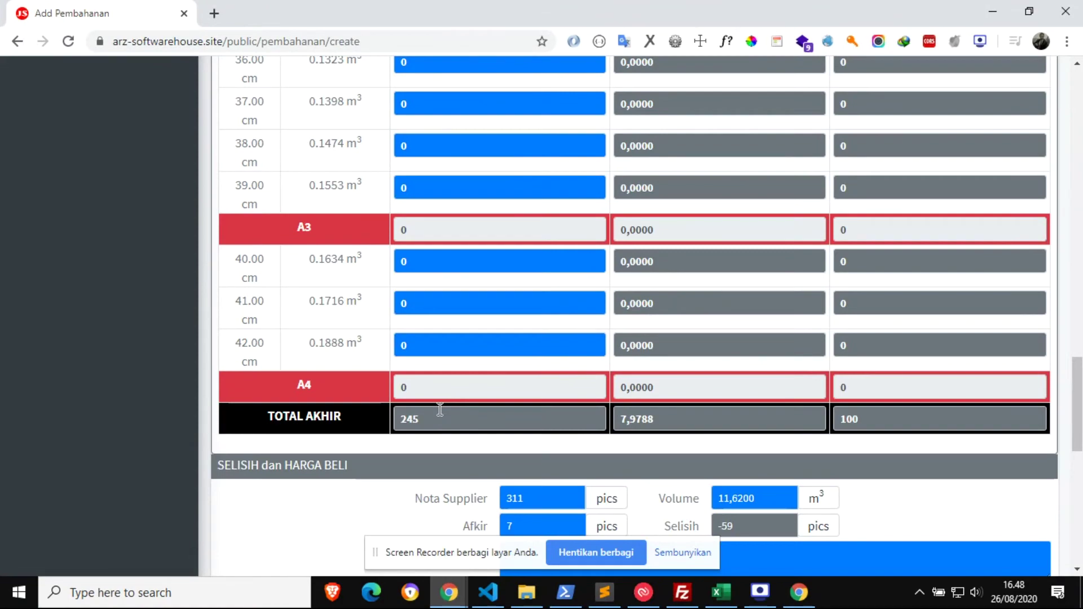
{"action": "scroll", "coordinate": [440, 409], "scroll_direction": "up", "scroll_amount": 12}
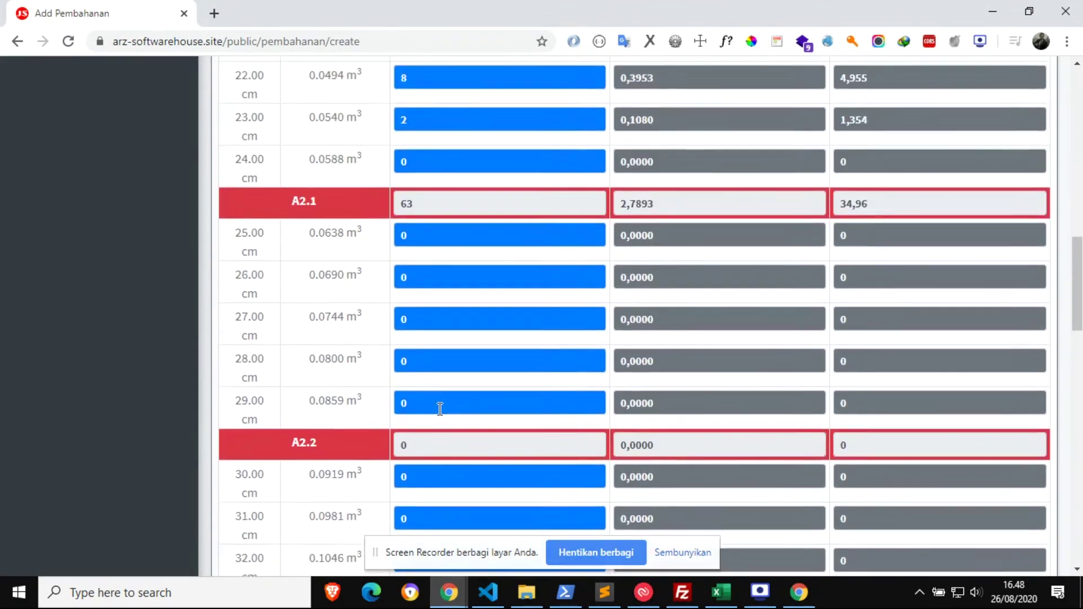
{"action": "scroll", "coordinate": [440, 408], "scroll_direction": "up", "scroll_amount": 8}
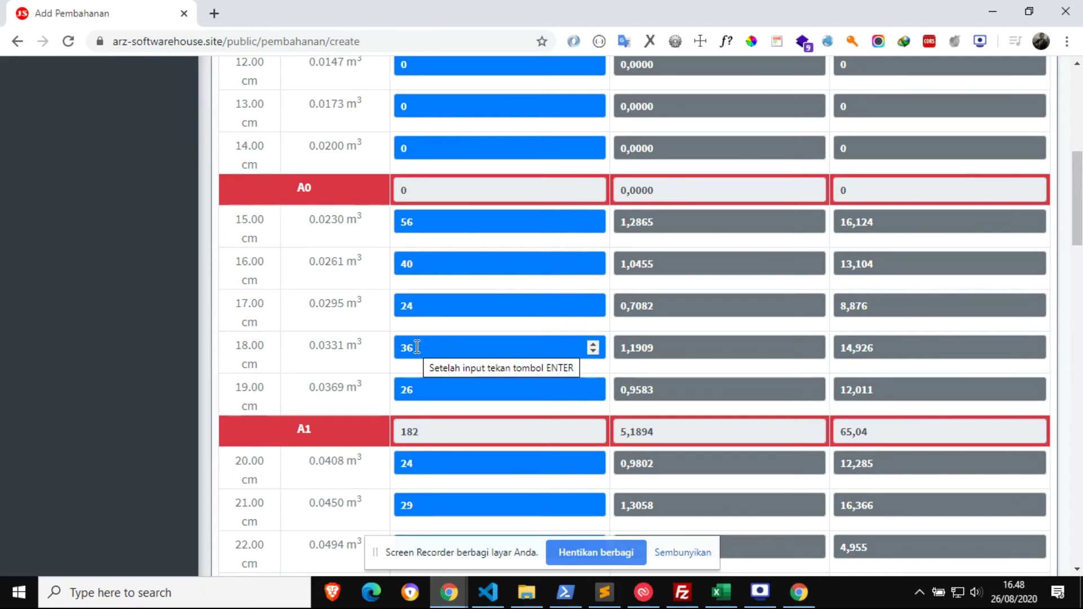
{"action": "left_click", "coordinate": [419, 390]}
{"action": "key", "text": "BackSpace"}
{"action": "type", "text": "5"}
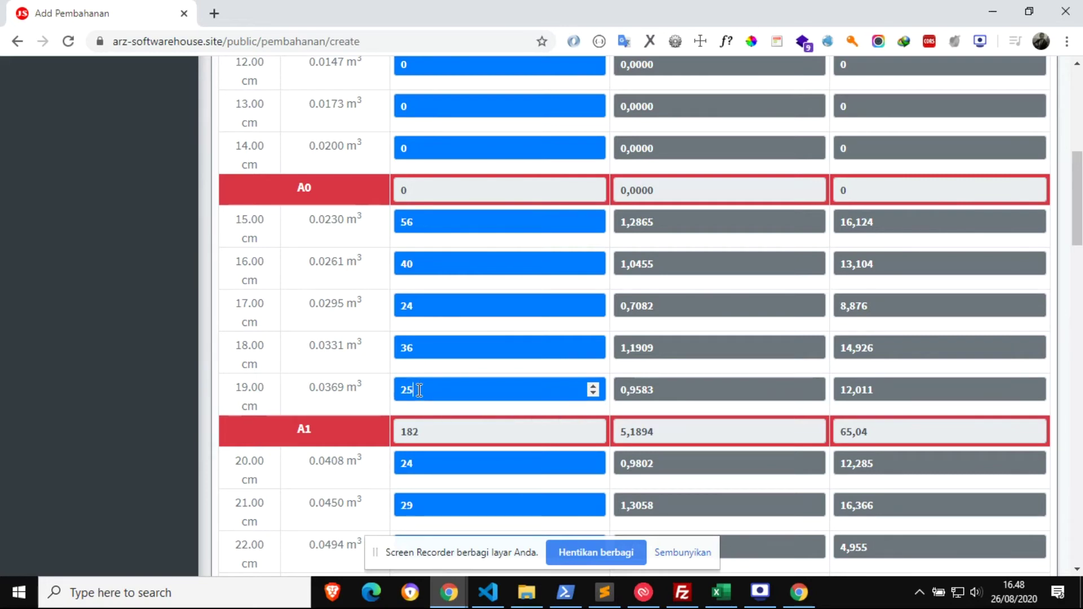
{"action": "key", "text": "Tab"}
{"action": "key", "text": "BackSpace"}
{"action": "key", "text": "BackSpace"}
{"action": "type", "text": "36"}
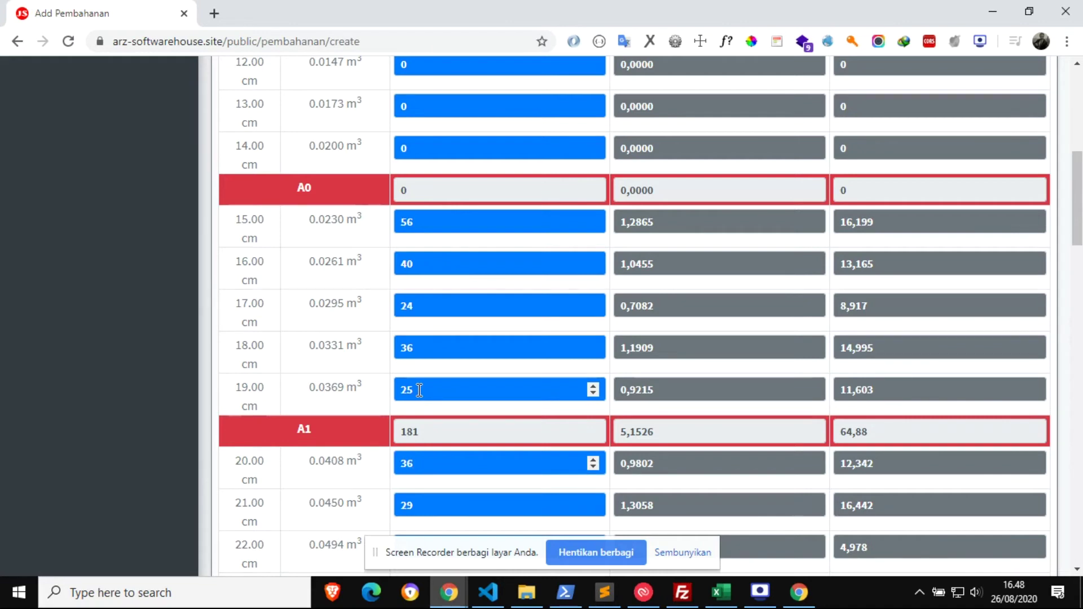
{"action": "key", "text": "Tab"}
Enter the Pics for the 21 to 24 cm log diameters as 24, 29, 8 and 2
{"action": "type", "text": "2"}
{"action": "key", "text": "BackSpace"}
{"action": "key", "text": "BackSpace"}
{"action": "key", "text": "BackSpace"}
{"action": "type", "text": "24"}
{"action": "key", "text": "Tab"}
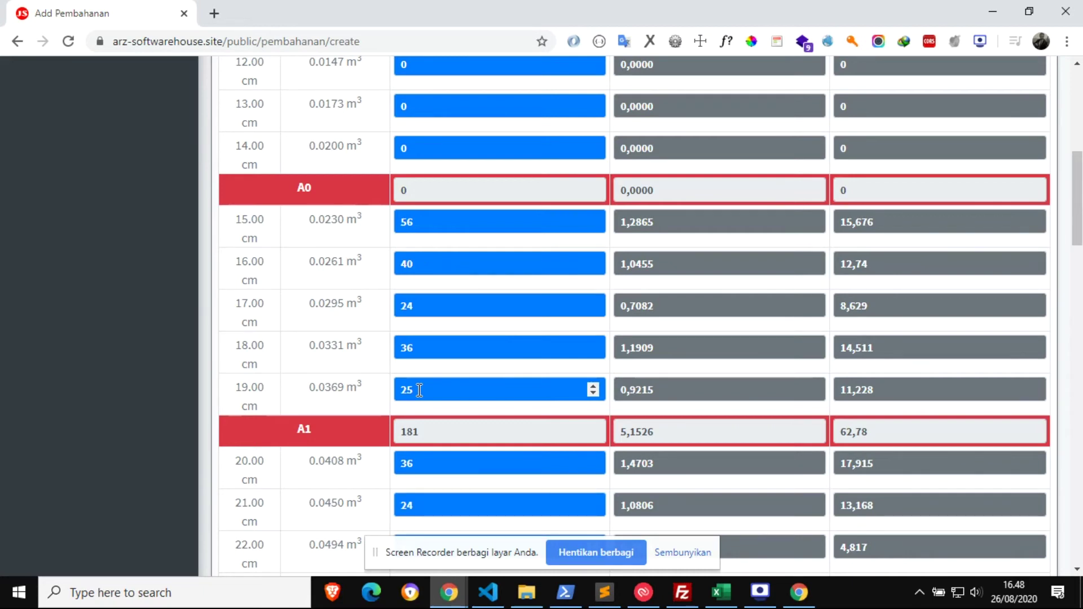
{"action": "scroll", "coordinate": [419, 390], "scroll_direction": "down", "scroll_amount": 2}
{"action": "key", "text": "BackSpace"}
{"action": "key", "text": "BackSpace"}
{"action": "type", "text": "29"}
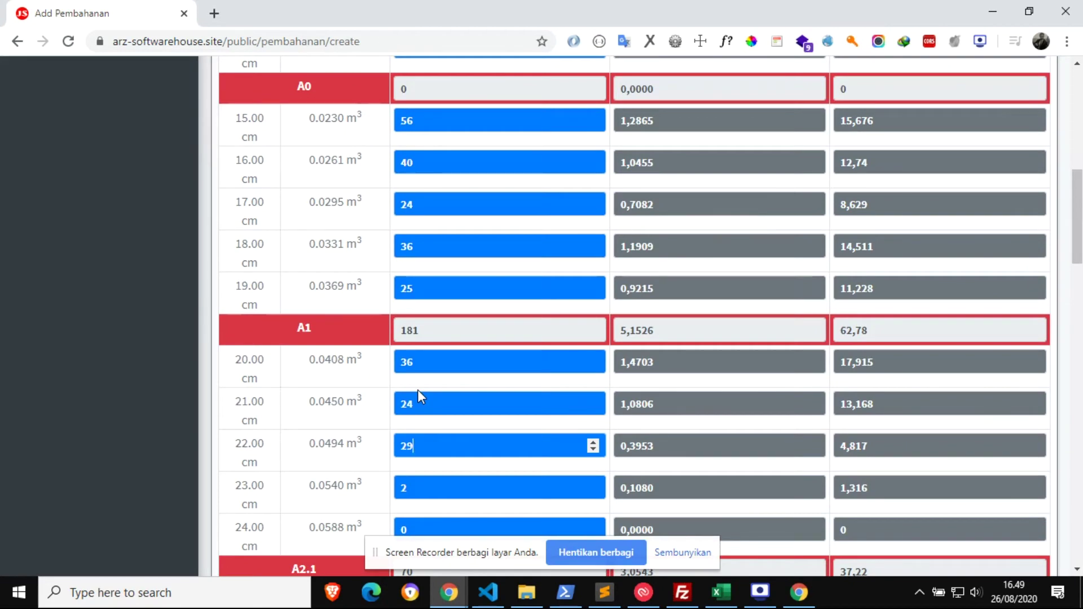
{"action": "key", "text": "Tab"}
{"action": "key", "text": "BackSpace"}
{"action": "type", "text": "8"}
{"action": "key", "text": "Tab"}
{"action": "type", "text": "2"}
{"action": "key", "text": "Tab"}
Go through the Pics values for the 25 to 42 cm log diameters, keeping each at 0
{"action": "key", "text": "Tab"}
{"action": "key", "text": "Tab"}
{"action": "key", "text": "Tab"}
{"action": "key", "text": "Tab"}
{"action": "key", "text": "Tab"}
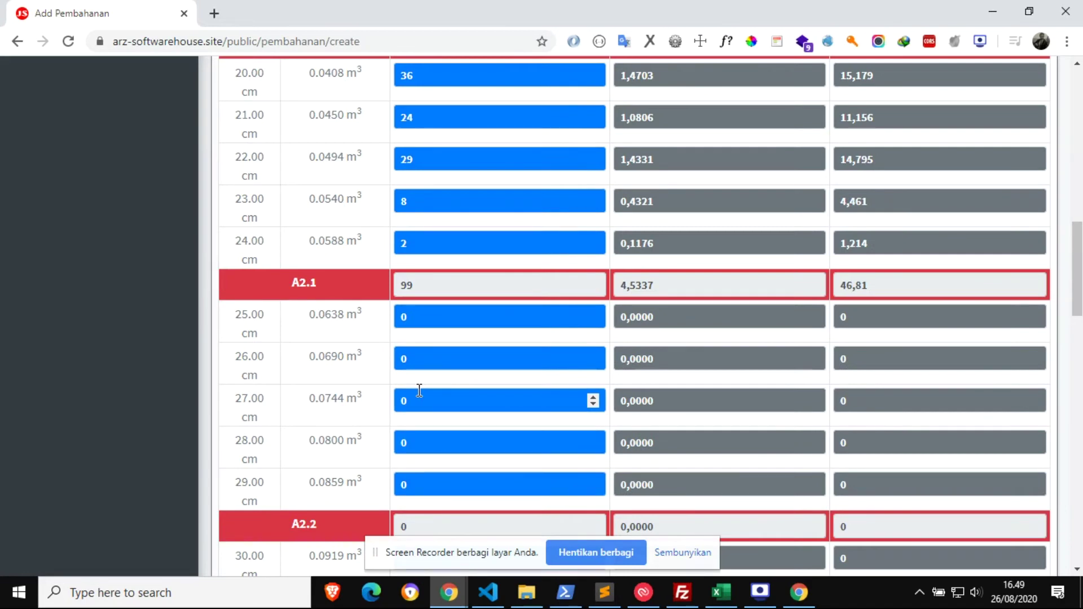
{"action": "key", "text": "Tab"}
{"action": "key", "text": "Tab"}
{"action": "key", "text": "Tab"}
{"action": "key", "text": "Tab"}
{"action": "key", "text": "Tab"}
{"action": "key", "text": "Tab"}
{"action": "key", "text": "Tab"}
{"action": "key", "text": "Tab"}
{"action": "key", "text": "Tab"}
{"action": "key", "text": "Tab"}
{"action": "key", "text": "Tab"}
{"action": "key", "text": "Tab"}
{"action": "key", "text": "Tab"}
{"action": "key", "text": "Tab"}
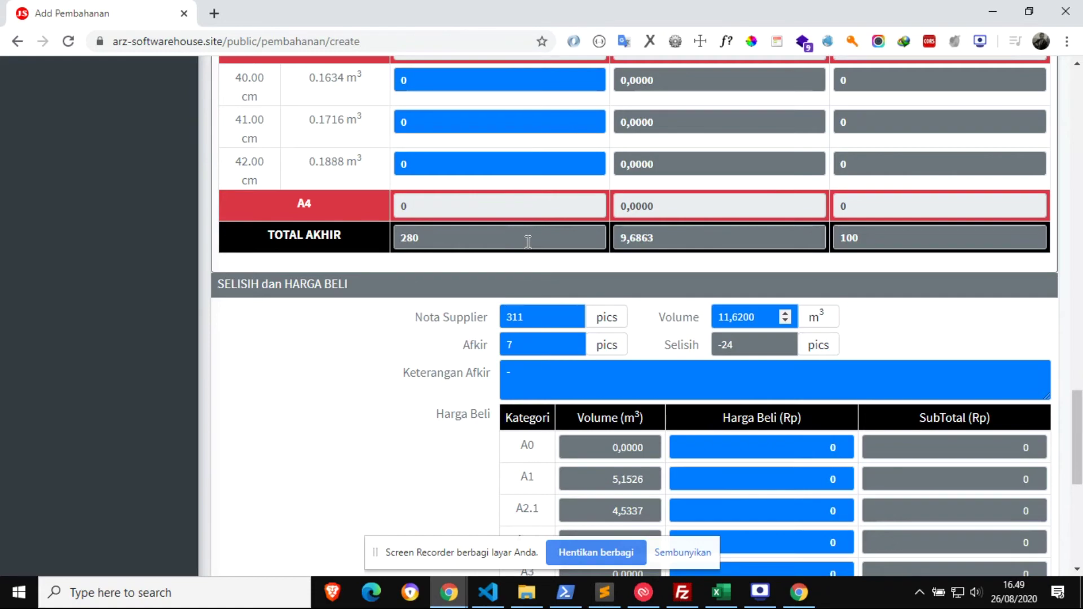
Recheck the Pics entered for the 15 to 20 cm log diameters, one row at a time
{"action": "scroll", "coordinate": [528, 241], "scroll_direction": "up", "scroll_amount": 9}
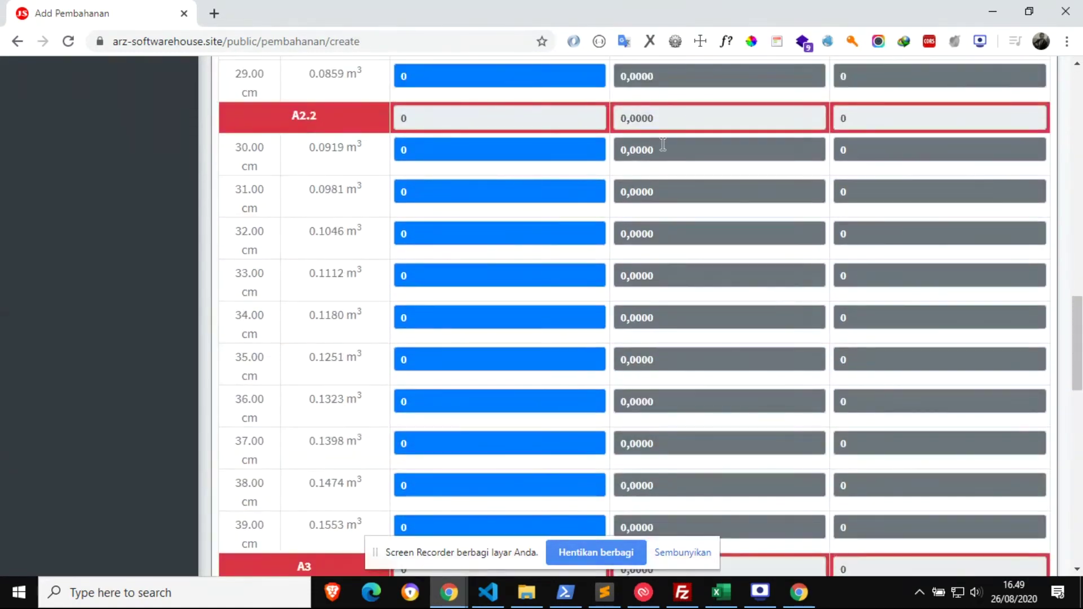
{"action": "scroll", "coordinate": [441, 185], "scroll_direction": "up", "scroll_amount": 9}
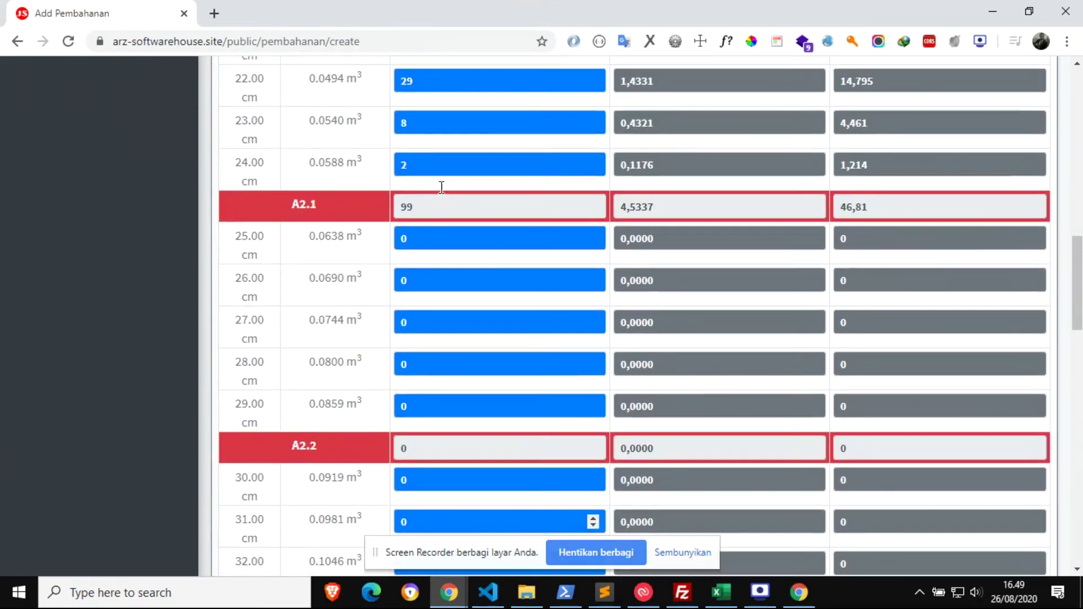
{"action": "scroll", "coordinate": [441, 187], "scroll_direction": "up", "scroll_amount": 5}
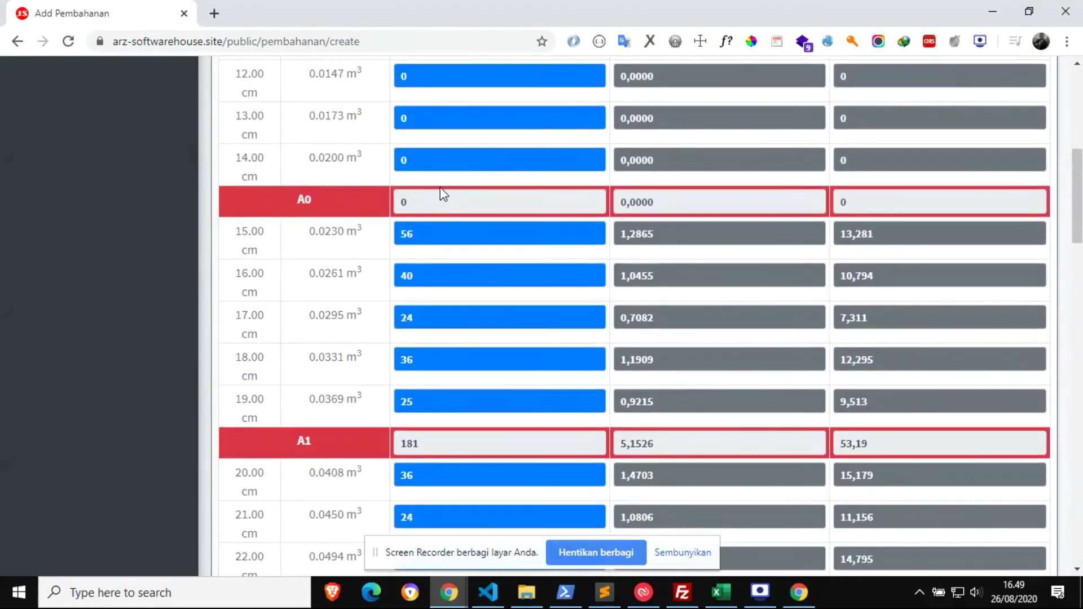
{"action": "left_click", "coordinate": [428, 233]}
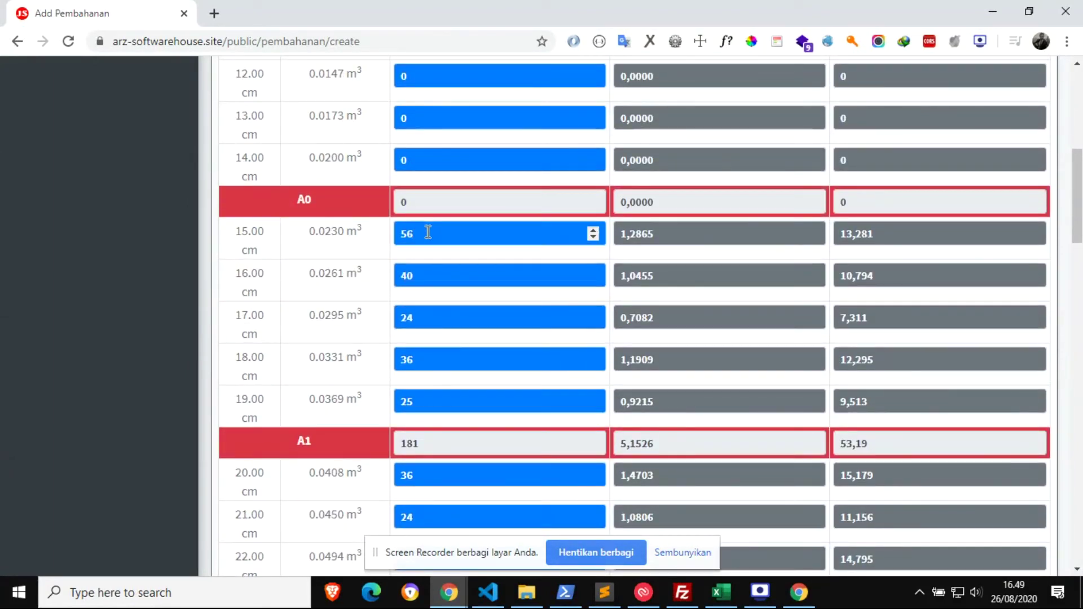
{"action": "key", "text": "Tab"}
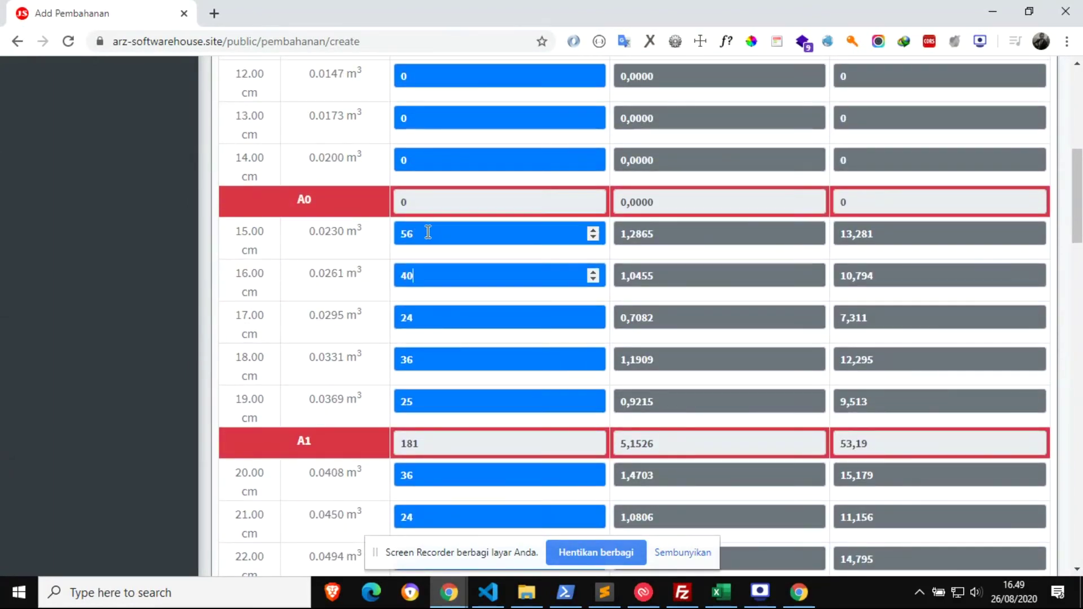
{"action": "key", "text": "Tab"}
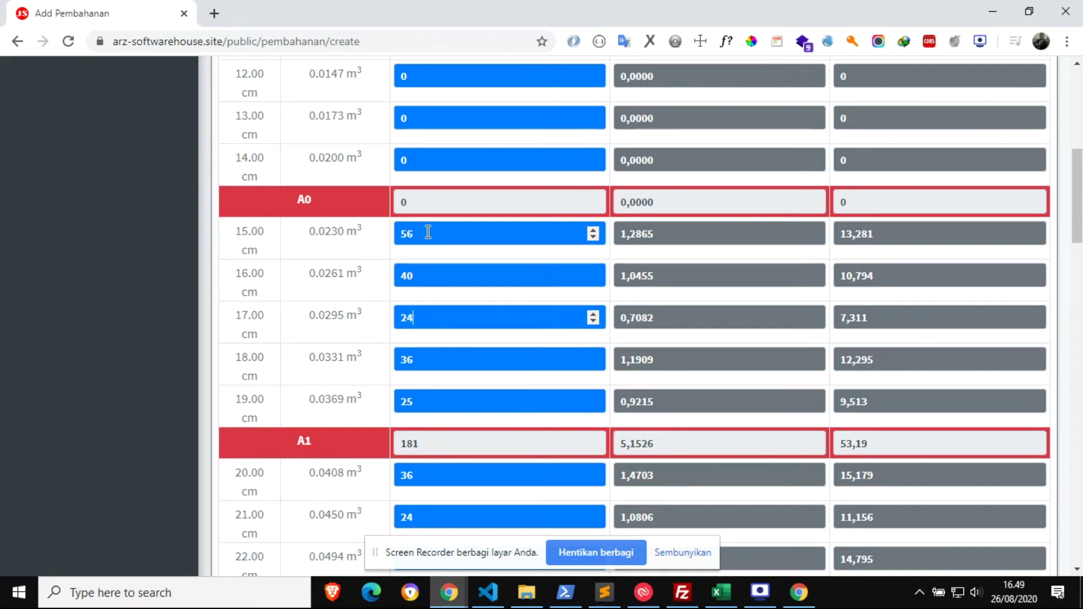
{"action": "key", "text": "Tab"}
{"action": "key", "text": "Tab"}
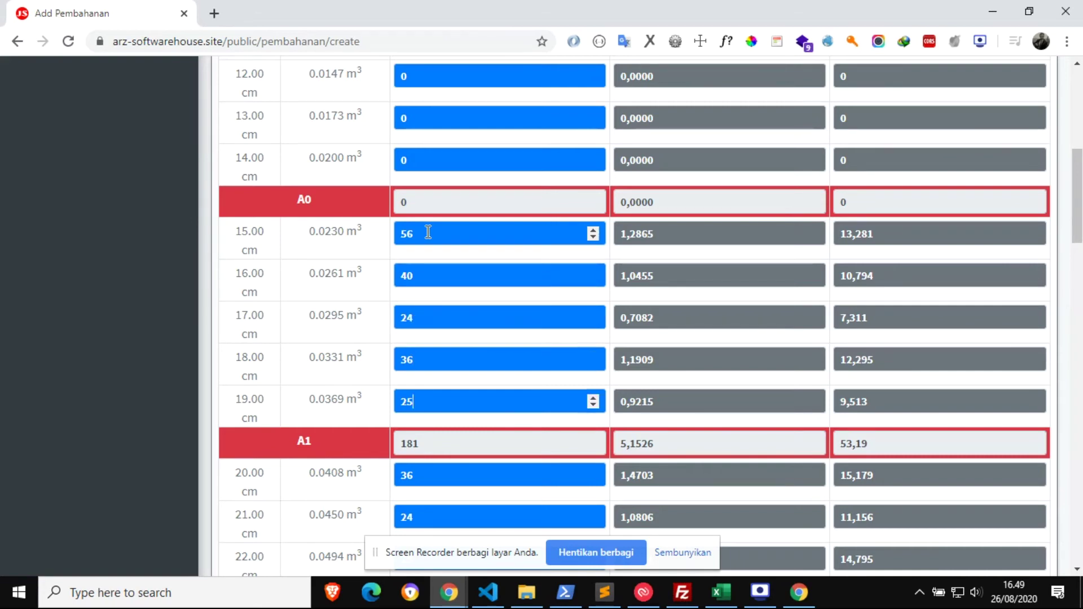
{"action": "key", "text": "Tab"}
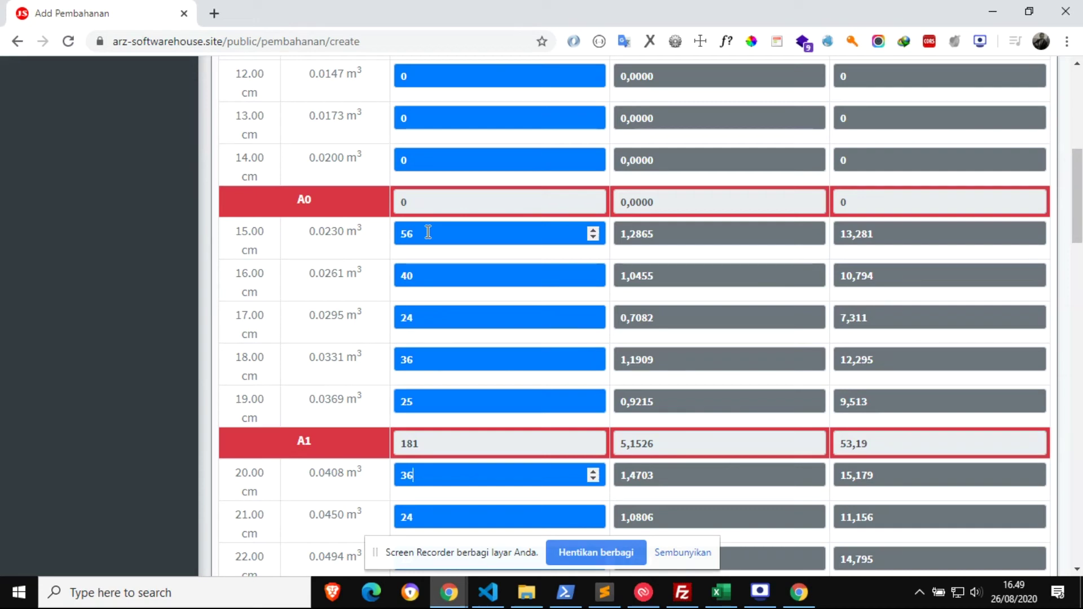
Correct the Pics for the 21 cm and 22 cm log diameters to 26 and 24
{"action": "key", "text": "Tab"}
{"action": "key", "text": "BackSpace"}
{"action": "type", "text": "6"}
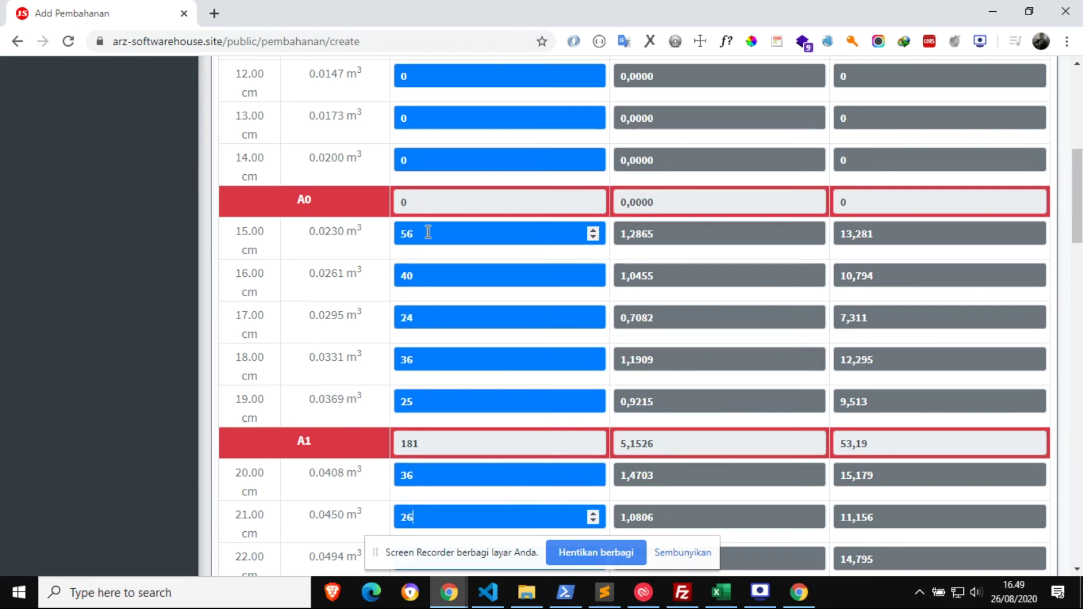
{"action": "key", "text": "Tab"}
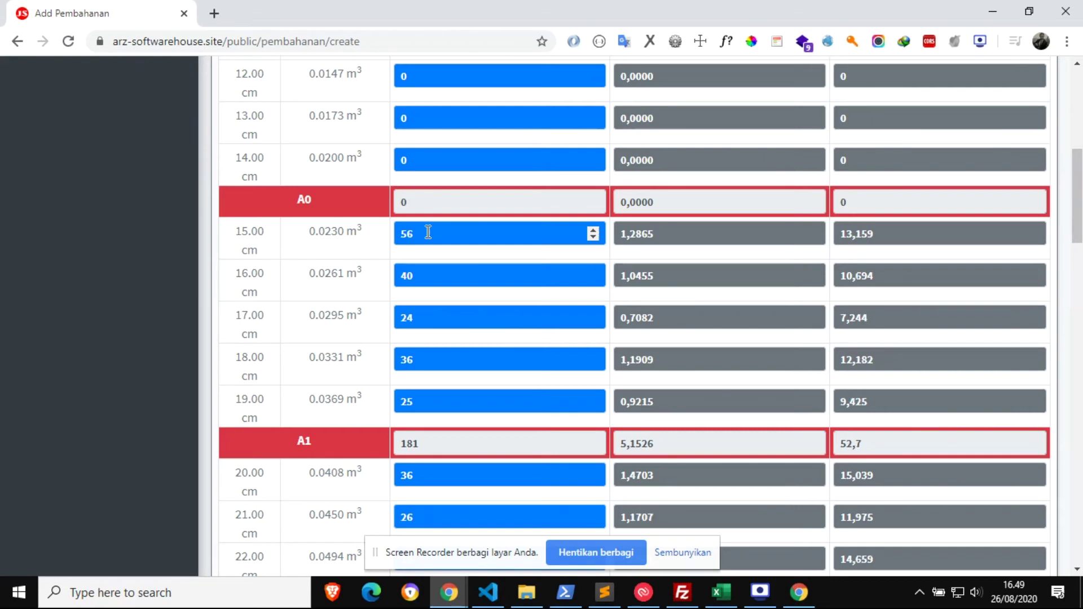
{"action": "type", "text": "29"}
{"action": "scroll", "coordinate": [428, 232], "scroll_direction": "down", "scroll_amount": 2}
{"action": "key", "text": "BackSpace"}
{"action": "type", "text": "4"}
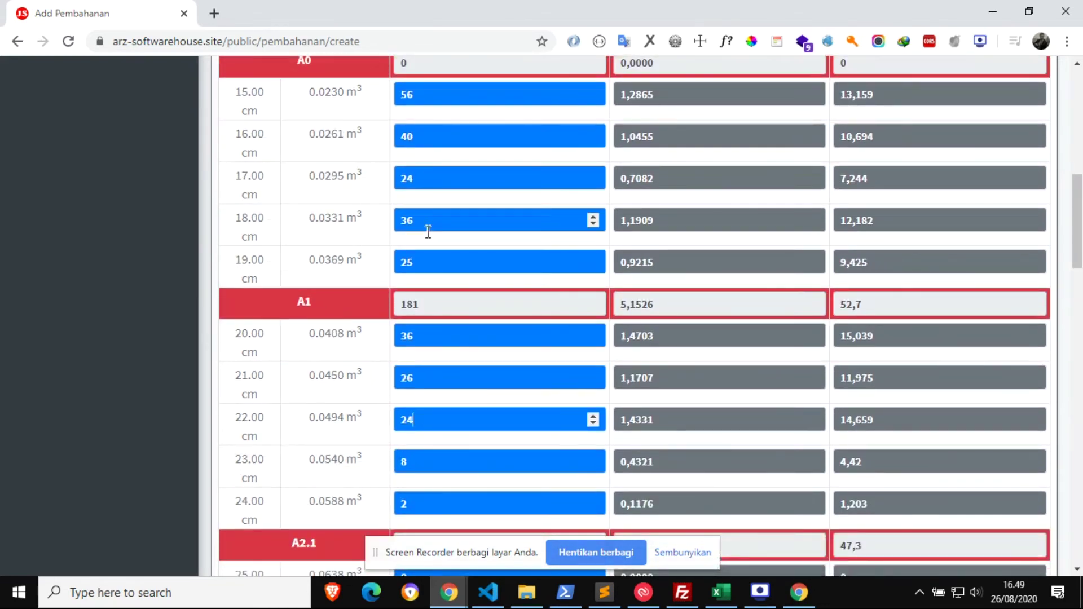
{"action": "key", "text": "Tab"}
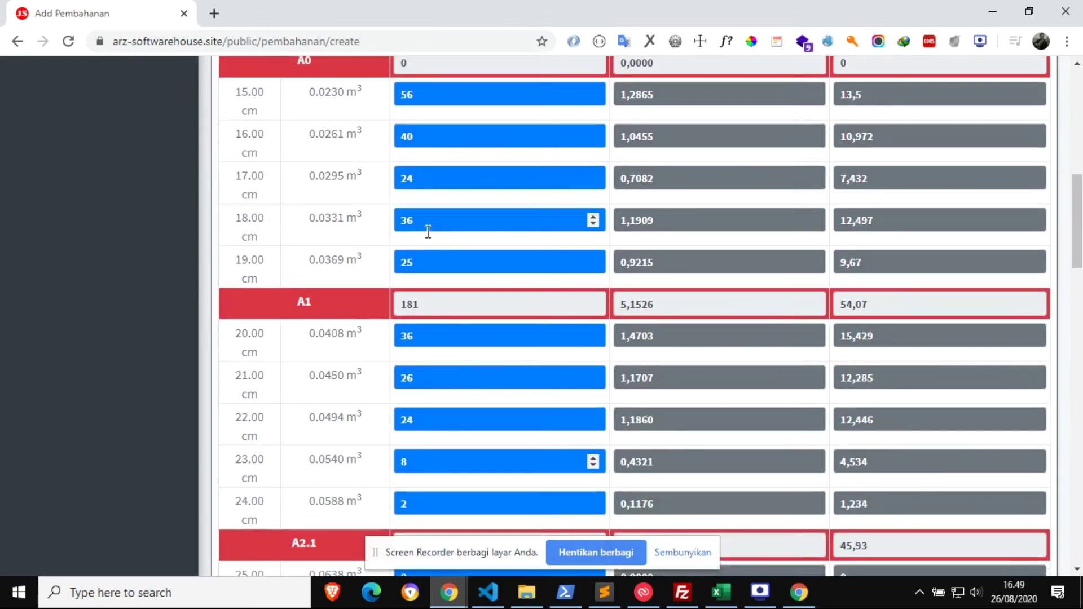
Set the Pics for the 23, 24 and 25 cm log diameters to 29, 8 and 2
{"action": "key", "text": "BackSpace"}
{"action": "type", "text": "29"}
{"action": "key", "text": "Tab"}
{"action": "key", "text": "BackSpace"}
{"action": "type", "text": "8"}
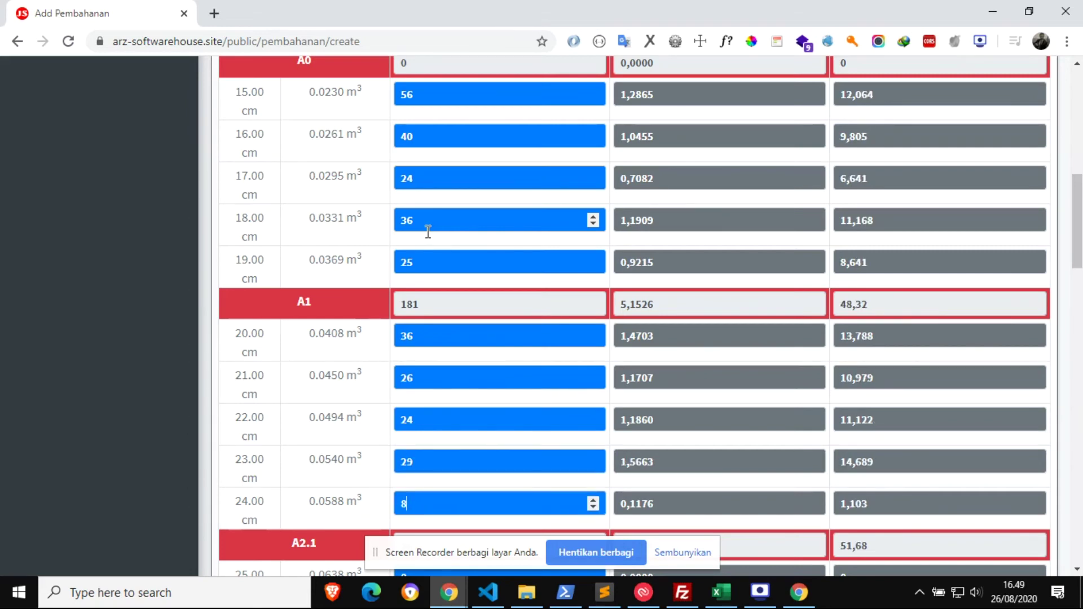
{"action": "key", "text": "Tab"}
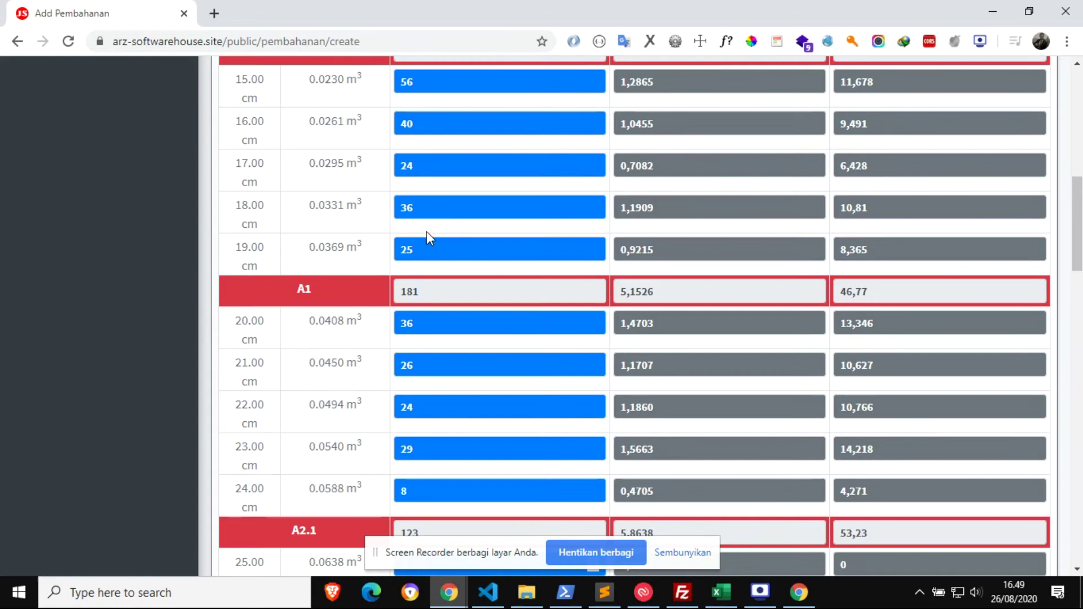
{"action": "type", "text": "2"}
{"action": "scroll", "coordinate": [426, 231], "scroll_direction": "down", "scroll_amount": 3}
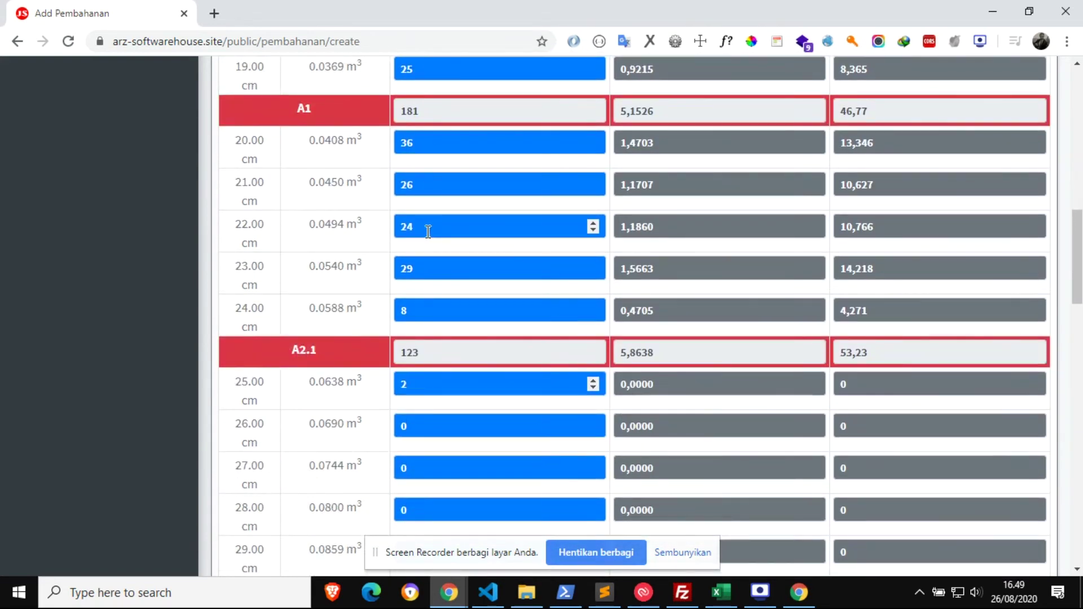
{"action": "key", "text": "Tab"}
Go through the Pics values for the 26 to 42 cm log diameters, keeping each at 0
{"action": "key", "text": "Tab"}
{"action": "key", "text": "Tab"}
{"action": "key", "text": "Tab"}
{"action": "key", "text": "Tab"}
{"action": "key", "text": "Tab"}
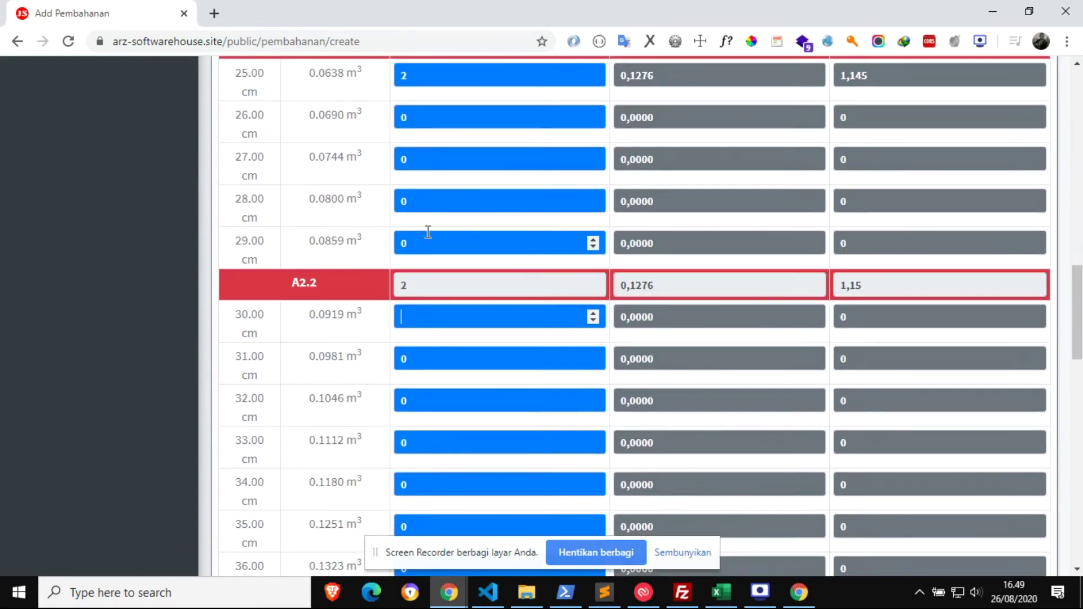
{"action": "key", "text": "Tab"}
{"action": "key", "text": "Tab"}
{"action": "key", "text": "Tab"}
{"action": "key", "text": "Tab"}
{"action": "key", "text": "Tab"}
{"action": "key", "text": "Tab"}
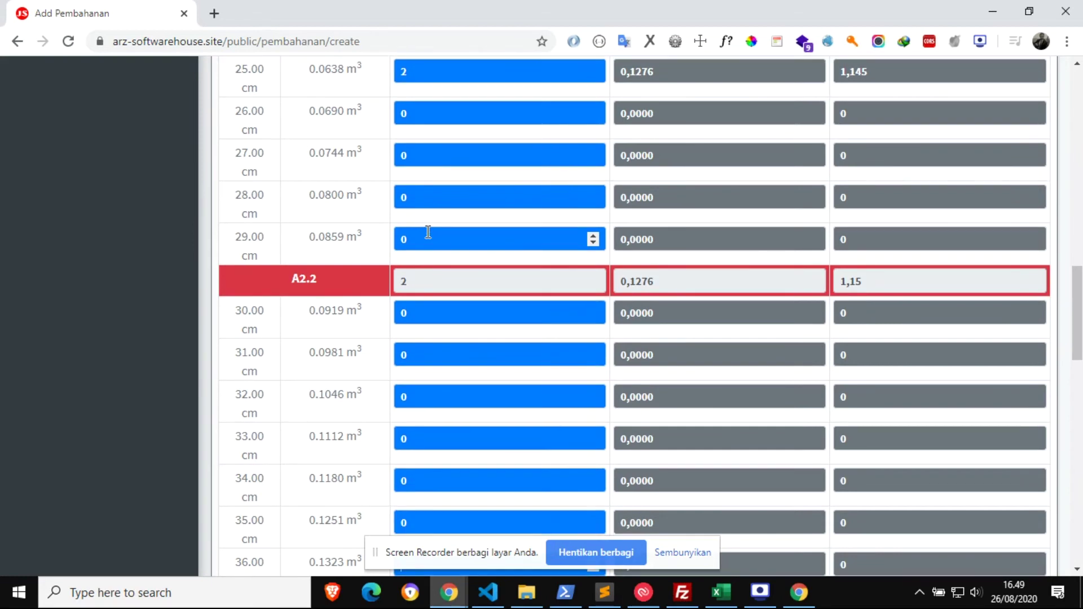
{"action": "key", "text": "Tab"}
{"action": "key", "text": "Tab"}
{"action": "key", "text": "Tab"}
{"action": "key", "text": "Tab"}
{"action": "key", "text": "Tab"}
{"action": "key", "text": "Tab"}
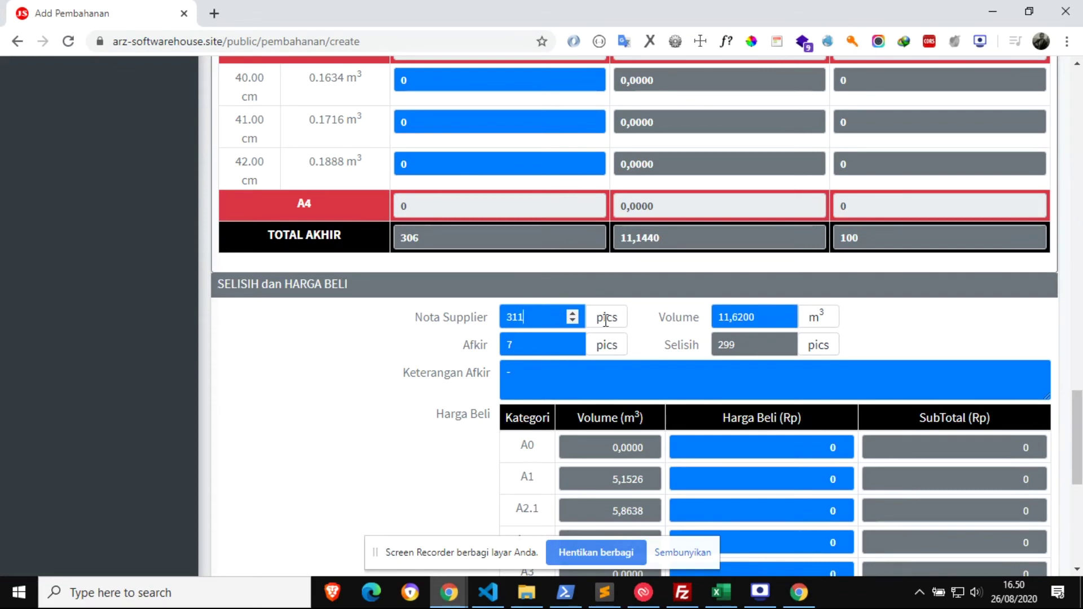
Recheck the supplier volume and reject count, then set Keterangan Afkir to "Bengkok, mata mati, pecah"
{"action": "left_click", "coordinate": [747, 318]}
{"action": "key", "text": "Tab"}
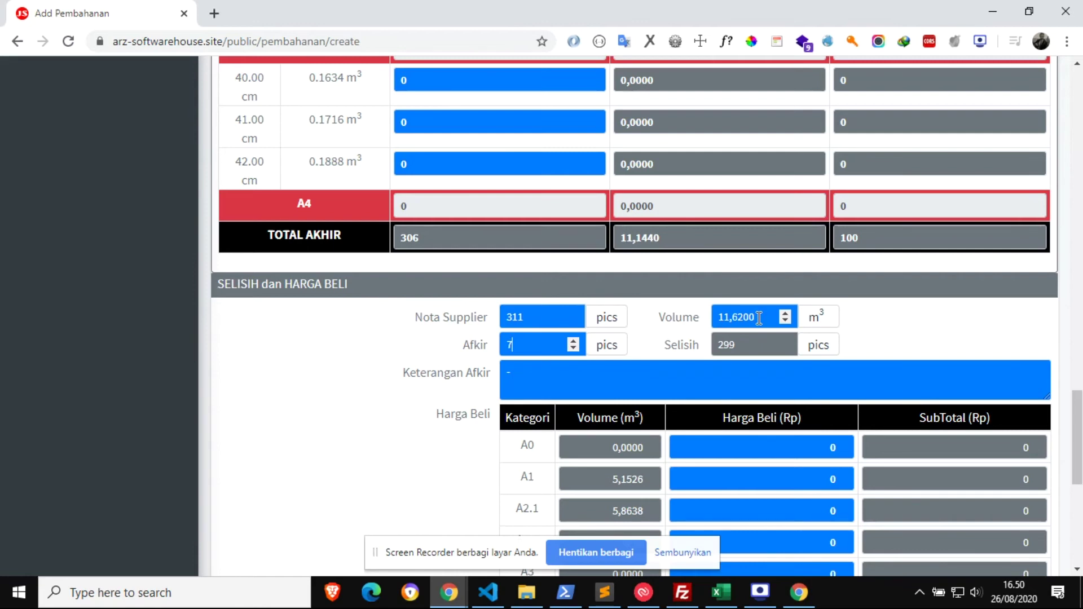
{"action": "key", "text": "Tab"}
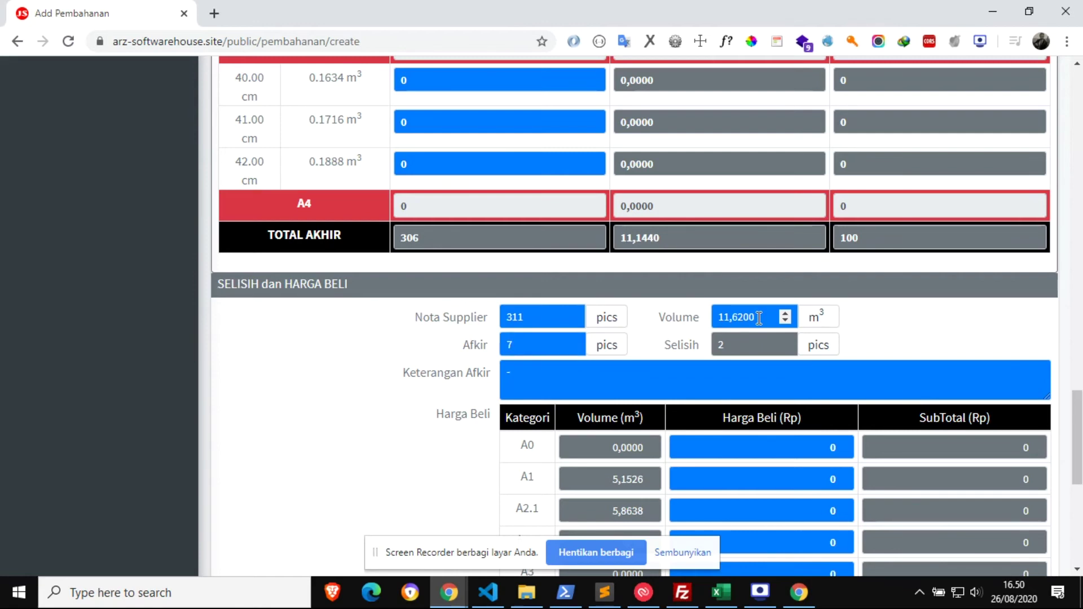
{"action": "key", "text": "BackSpace"}
{"action": "type", "text": "bENG"}
{"action": "key", "text": "BackSpace"}
{"action": "key", "text": "BackSpace"}
{"action": "key", "text": "BackSpace"}
{"action": "key", "text": "BackSpace"}
{"action": "type", "text": "Bengkok, mata mati, pecah"}
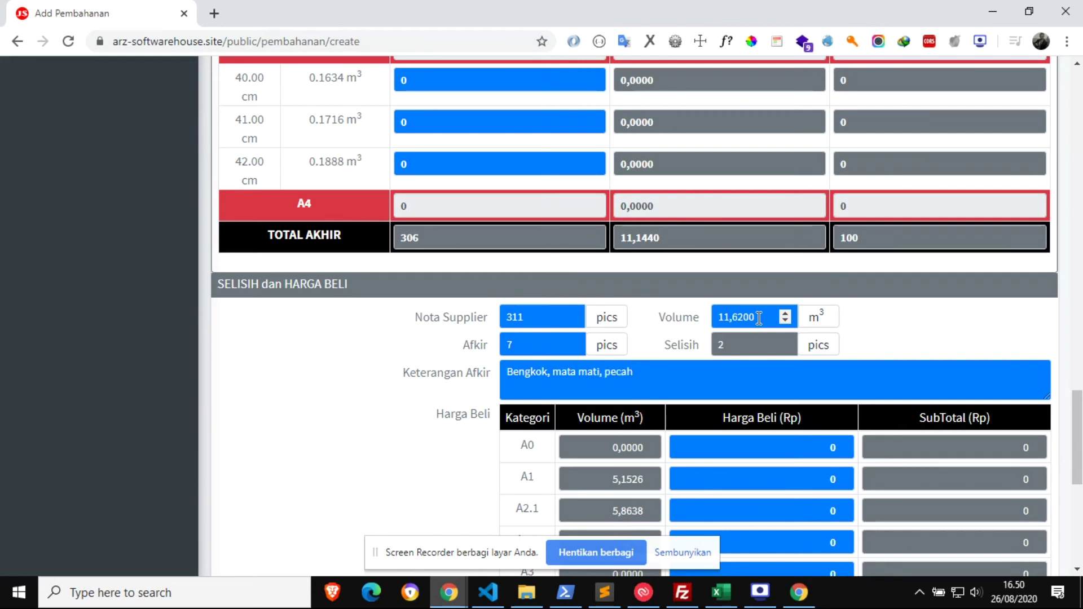
Set the Harga Beli for category A0 to 320000
{"action": "scroll", "coordinate": [759, 317], "scroll_direction": "down", "scroll_amount": 1}
{"action": "scroll", "coordinate": [759, 317], "scroll_direction": "down", "scroll_amount": 1}
{"action": "left_click", "coordinate": [829, 276]}
{"action": "type", "text": "32999"}
{"action": "key", "text": "BackSpace"}
{"action": "key", "text": "BackSpace"}
{"action": "key", "text": "BackSpace"}
{"action": "type", "text": "000"}
{"action": "key", "text": "Tab"}
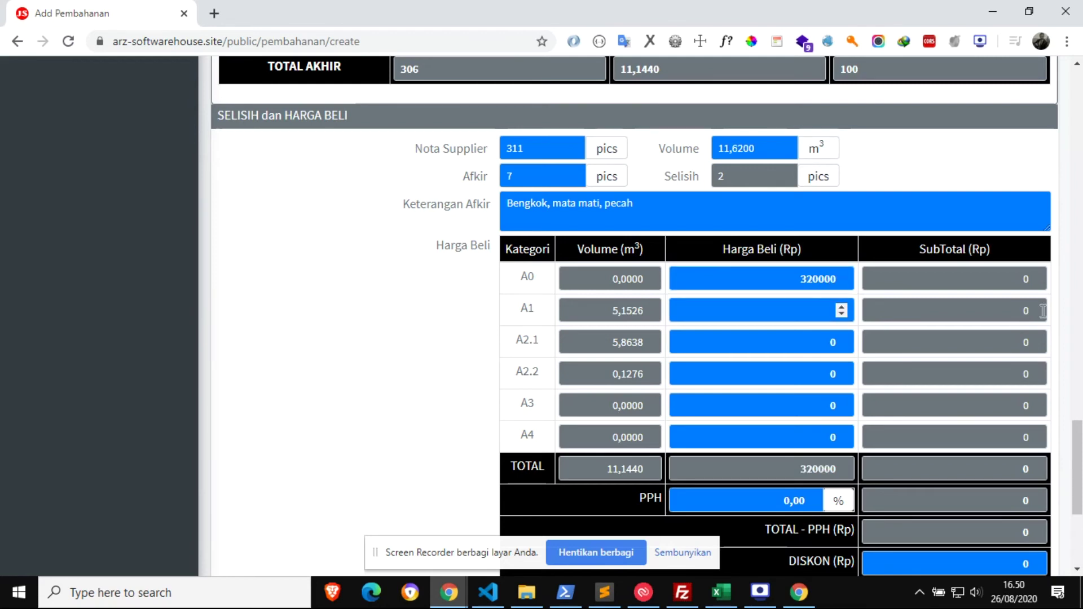
Set the Harga Beli for A1, A2.1, A2.2 and A3 to 670000, 855000, 930000 and 955000, keeping A4 at 0
{"action": "type", "text": "670000"}
{"action": "key", "text": "Tab"}
{"action": "type", "text": "855000"}
{"action": "key", "text": "Tab"}
{"action": "type", "text": "930000"}
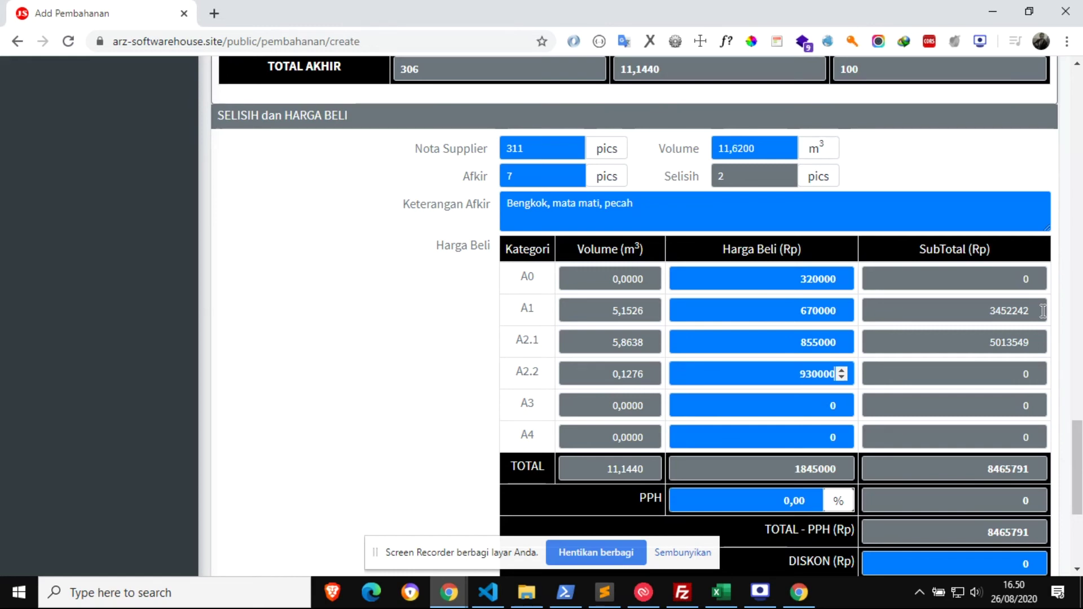
{"action": "key", "text": "Tab"}
{"action": "type", "text": "9"}
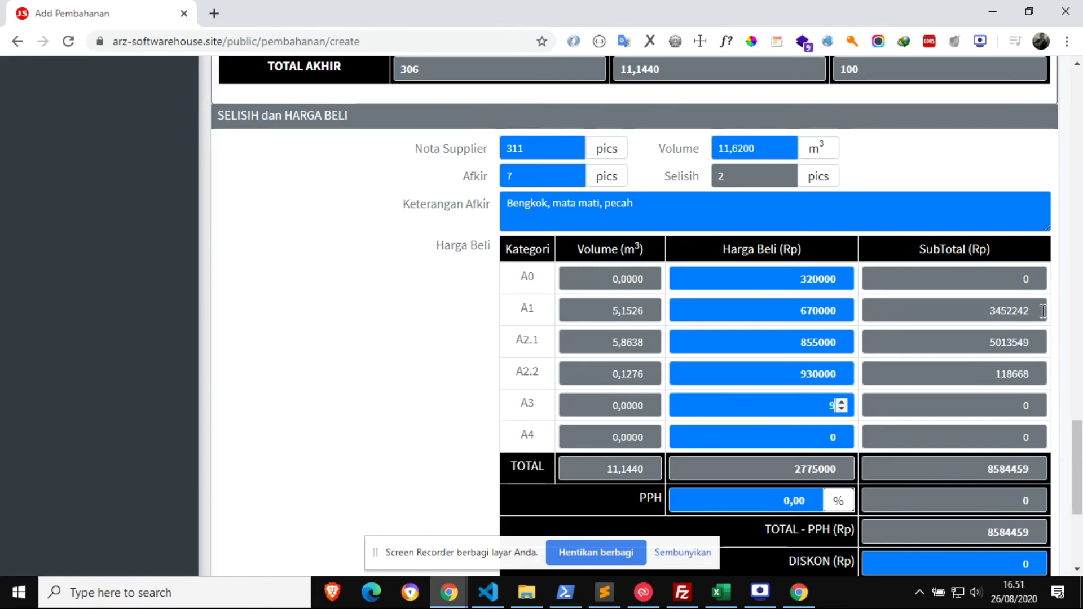
{"action": "type", "text": "55000"}
{"action": "key", "text": "Tab"}
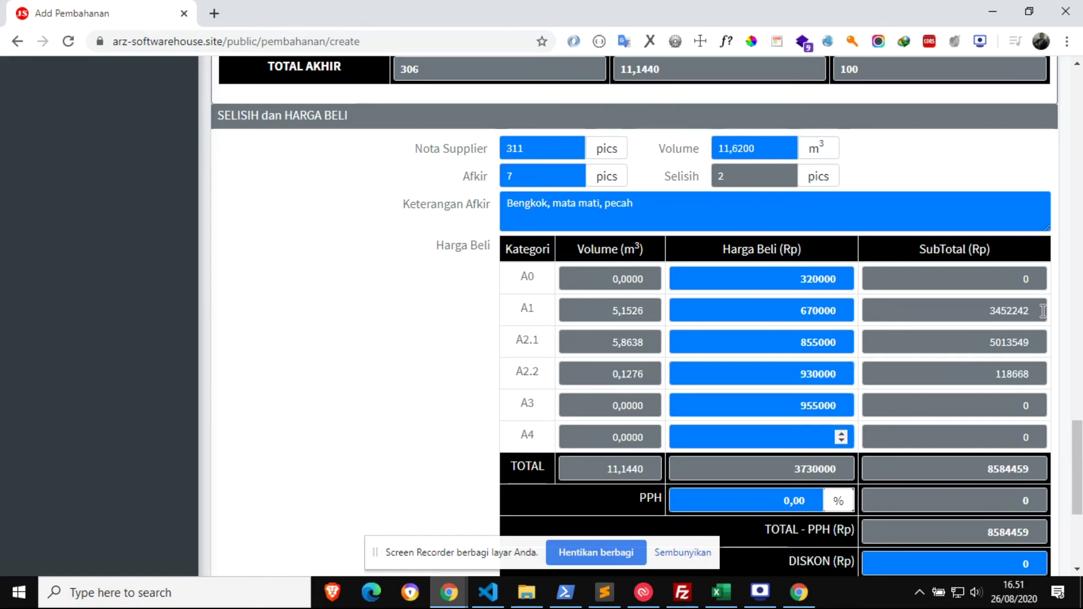
{"action": "key", "text": "Tab"}
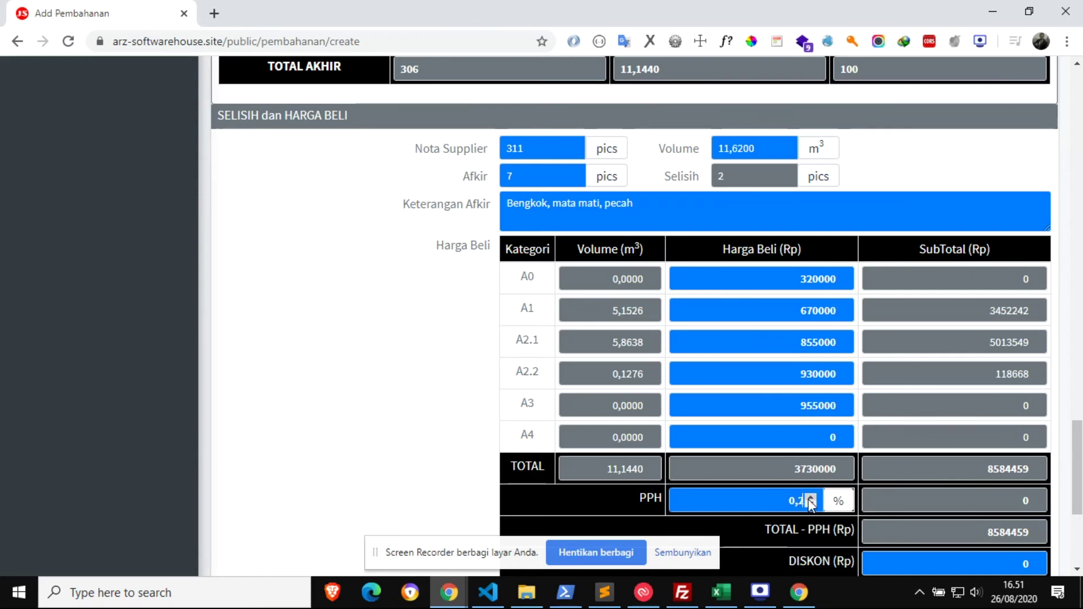
Set the PPH rate to 0,25 % and the discount (Diskon) to 998
{"action": "key", "text": "Tab"}
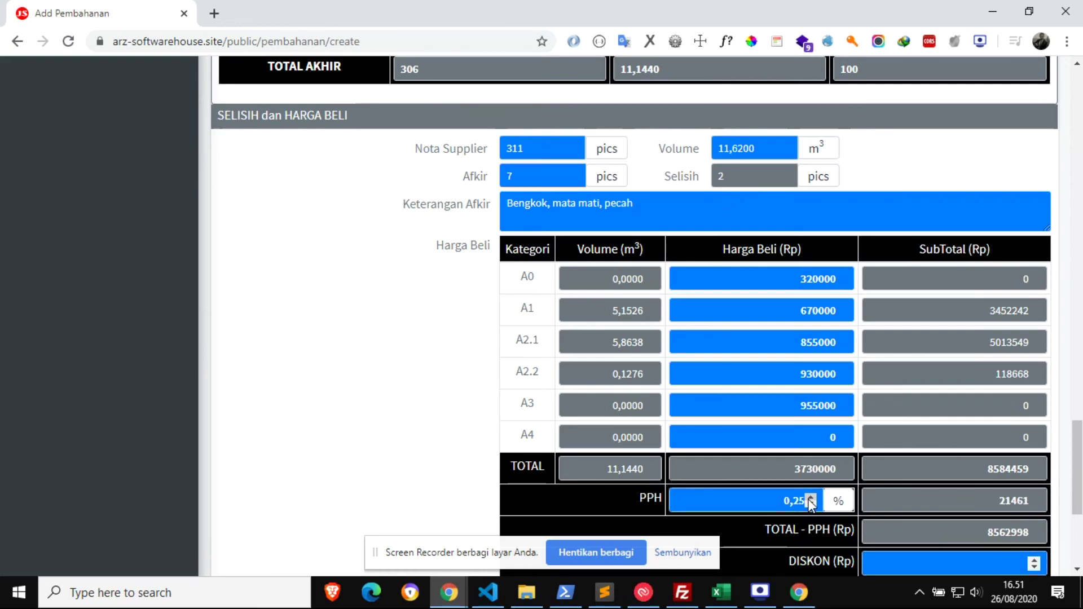
{"action": "type", "text": "998"}
{"action": "scroll", "coordinate": [808, 498], "scroll_direction": "down", "scroll_amount": 3}
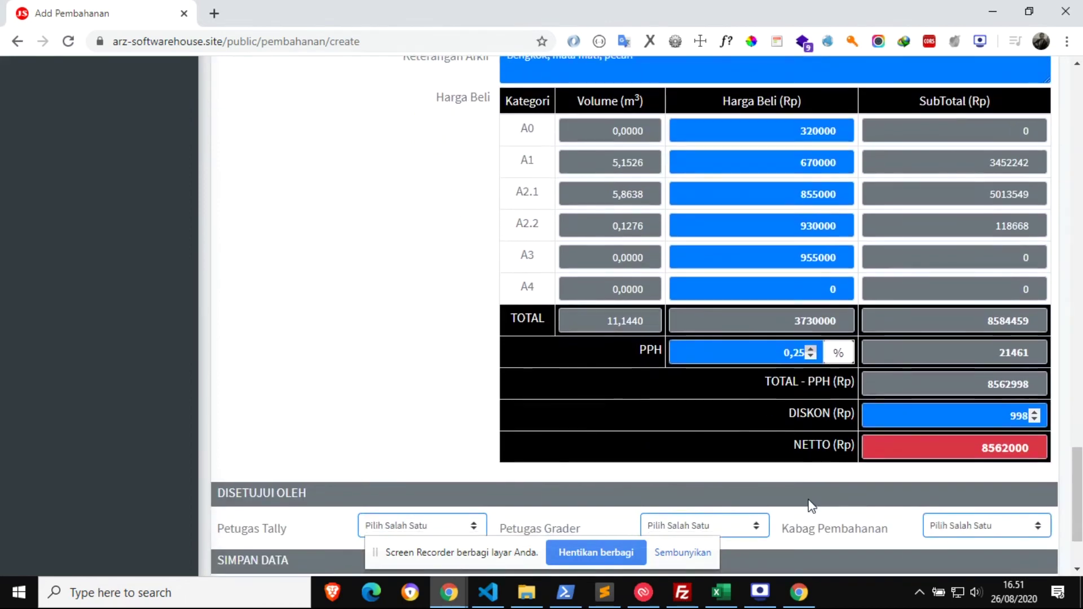
Select the available officer for each approval role: Petugas Tally, Petugas Grader and Kabag Pembahanan
{"action": "scroll", "coordinate": [1075, 491], "scroll_direction": "down", "scroll_amount": 2}
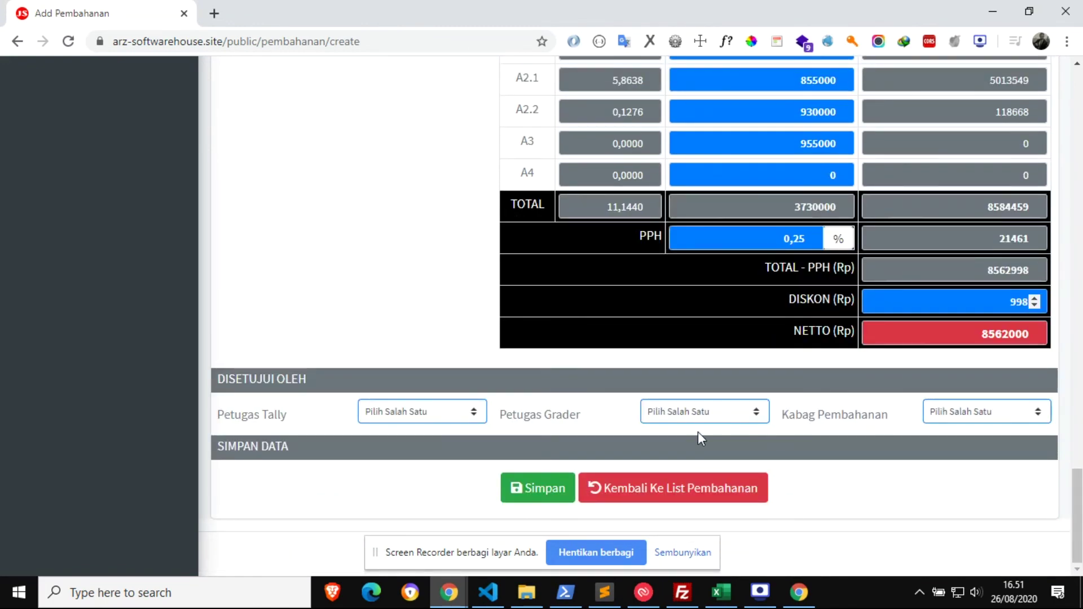
{"action": "left_click", "coordinate": [472, 413]}
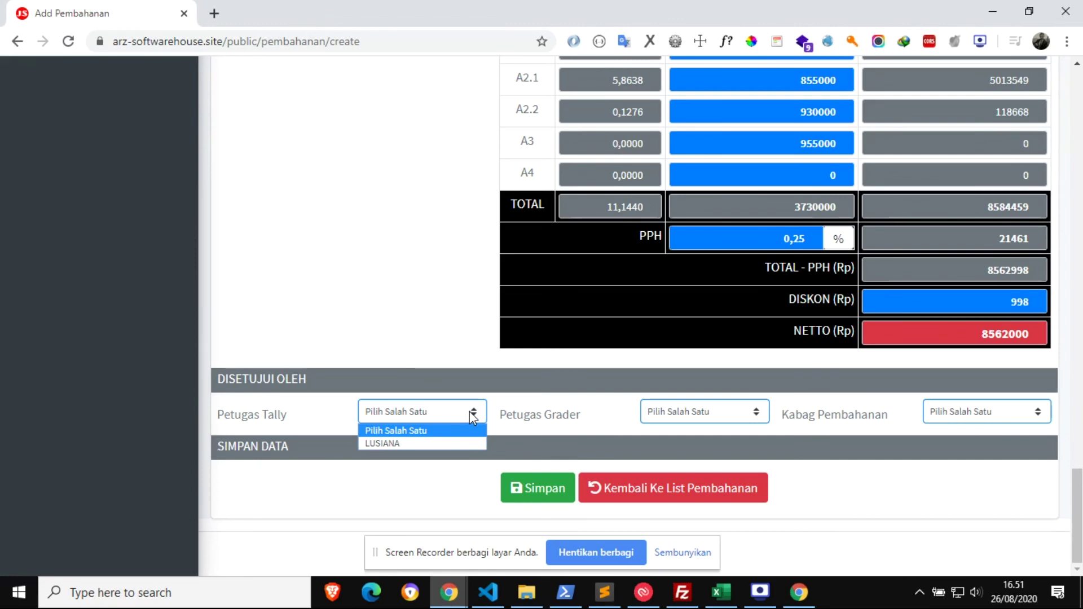
{"action": "left_click", "coordinate": [395, 443]}
{"action": "left_click", "coordinate": [675, 415]}
{"action": "left_click", "coordinate": [673, 441]}
{"action": "left_click", "coordinate": [930, 414]}
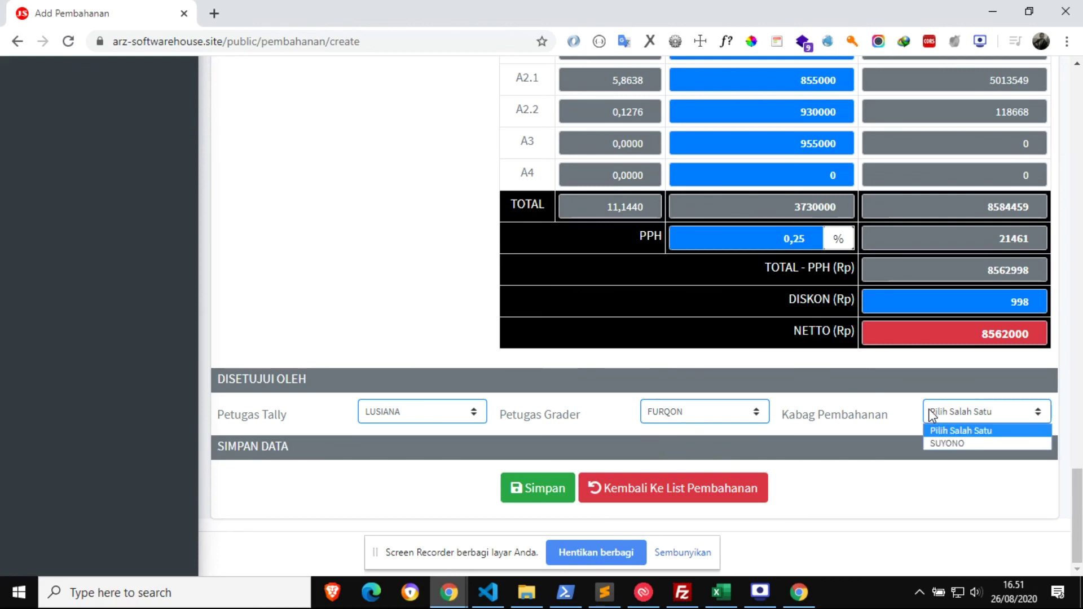
{"action": "left_click", "coordinate": [942, 441]}
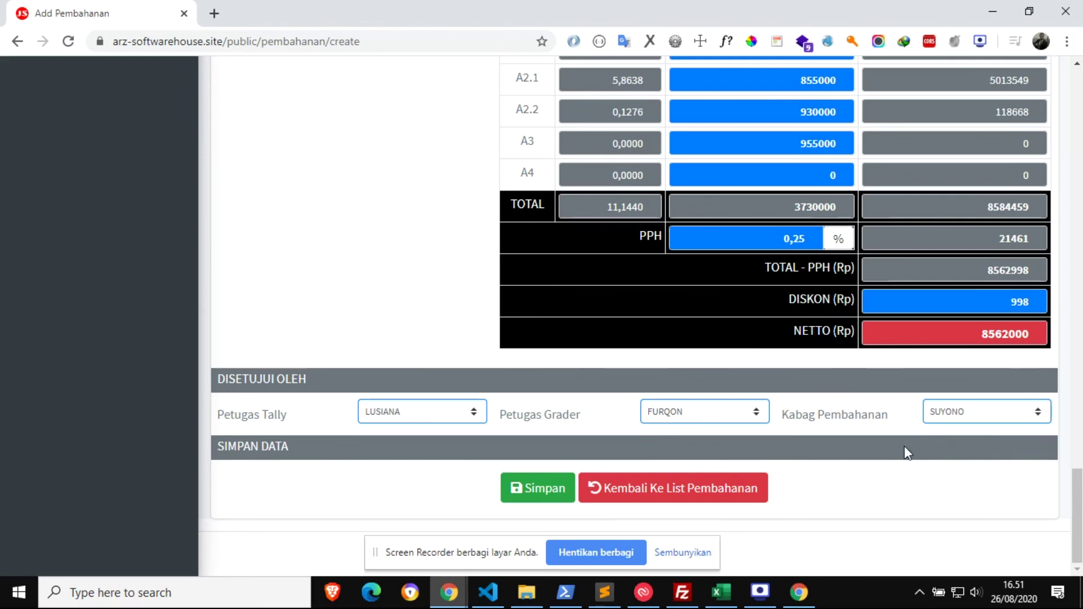
Save the new Pembahanan record and look across its piece, volume and price columns in the list
{"action": "left_click", "coordinate": [537, 491]}
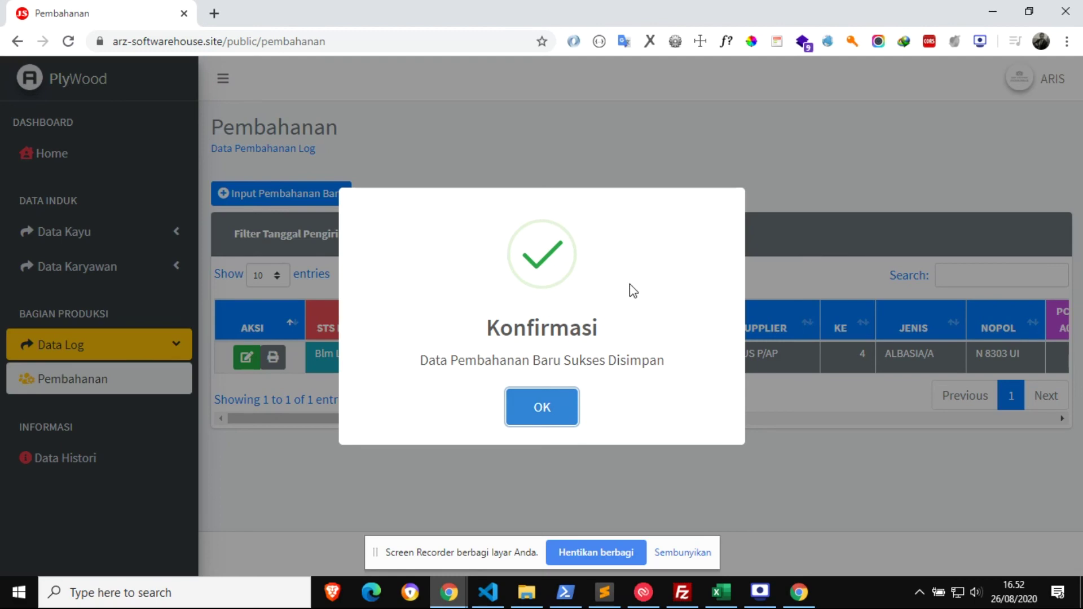
{"action": "left_click", "coordinate": [542, 407]}
{"action": "left_click_drag", "start_coordinate": [445, 424], "coordinate": [695, 401]}
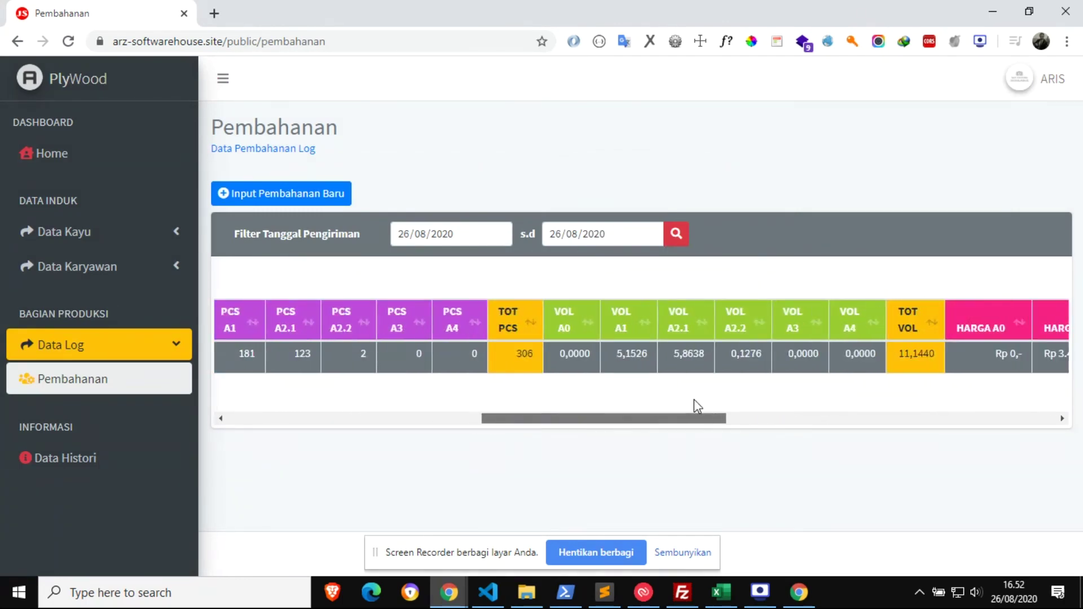
{"action": "left_click_drag", "start_coordinate": [597, 421], "coordinate": [215, 424]}
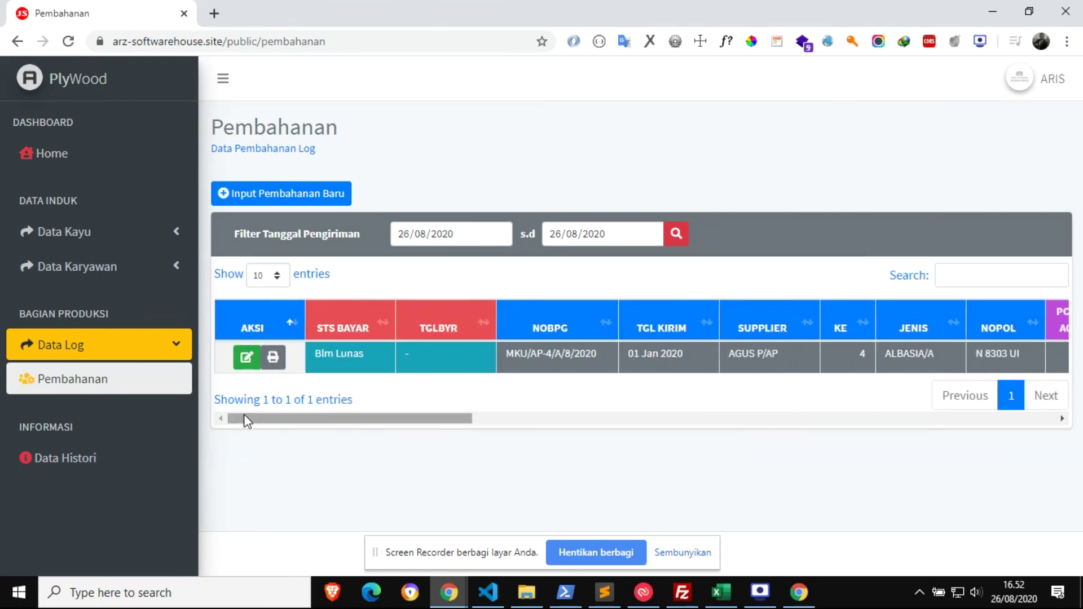
Open the saved record's printable Bukti Setor, review it from start to end and preview the printout without printing
{"action": "left_click", "coordinate": [274, 357]}
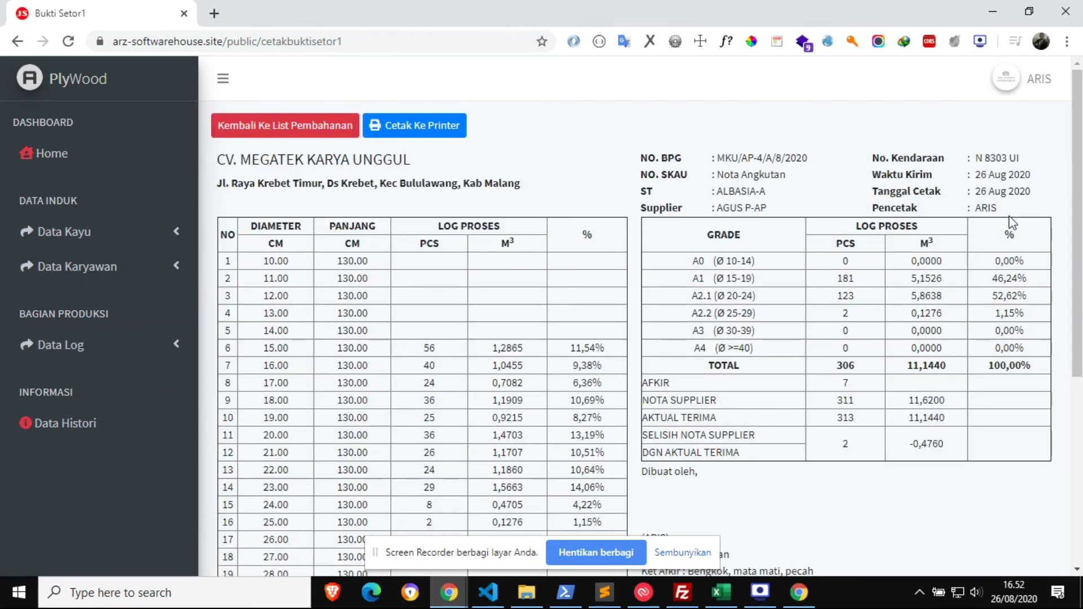
{"action": "left_click_drag", "start_coordinate": [1074, 214], "coordinate": [1076, 412]}
{"action": "scroll", "coordinate": [674, 145], "scroll_direction": "up", "scroll_amount": 6}
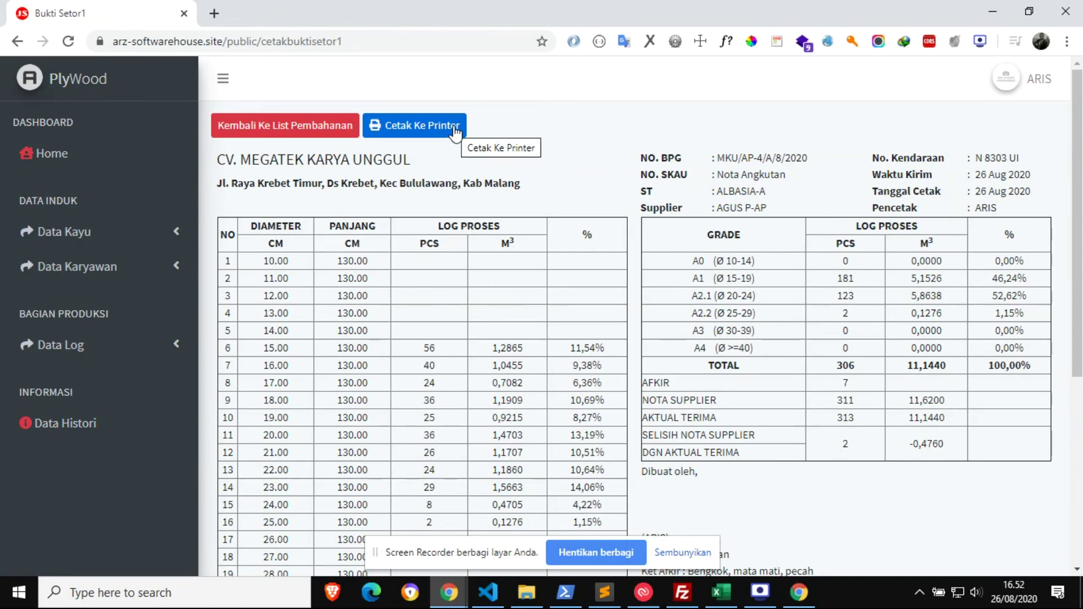
{"action": "left_click", "coordinate": [456, 127]}
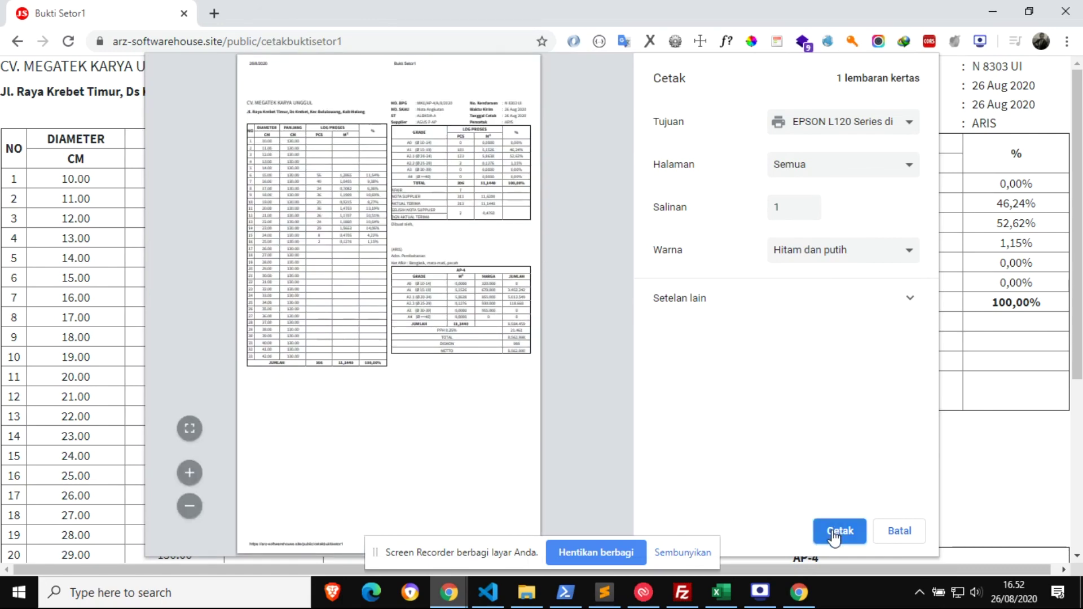
{"action": "left_click", "coordinate": [899, 531]}
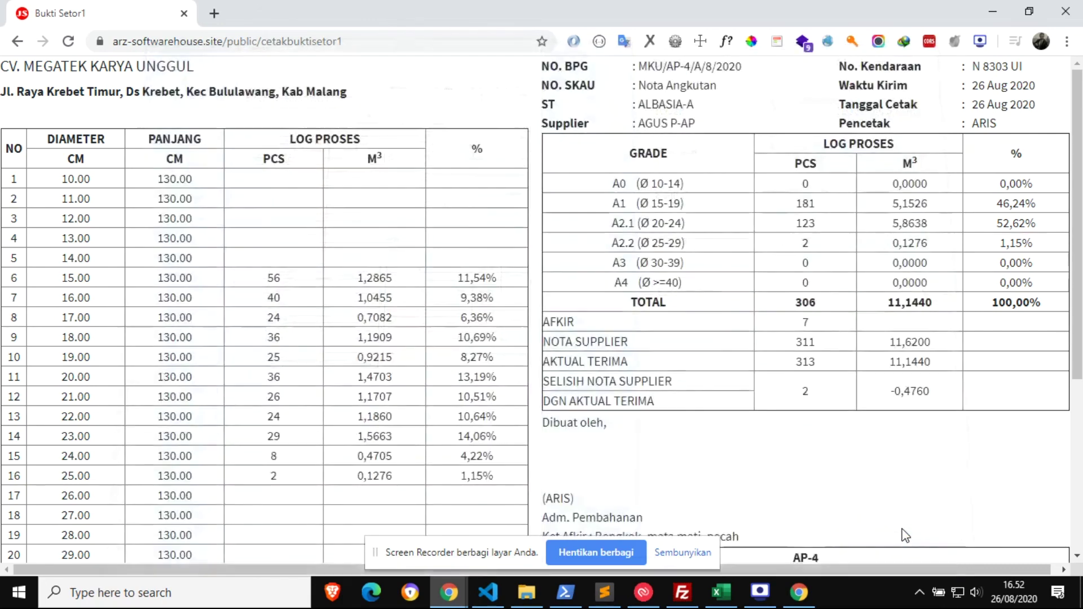